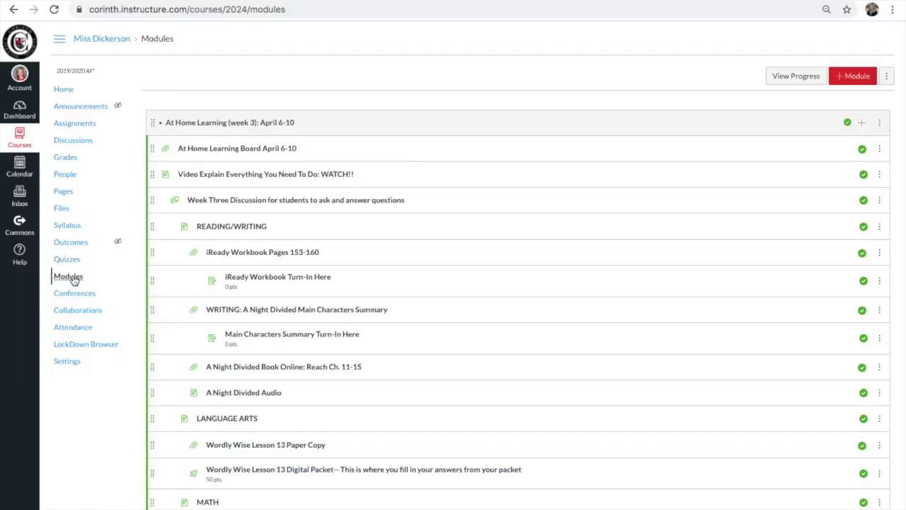
Step: From Modules, open iReady Workbook Pages 153-160 and download Structure in Stories.pdf
{"action": "left_click", "coordinate": [71, 278]}
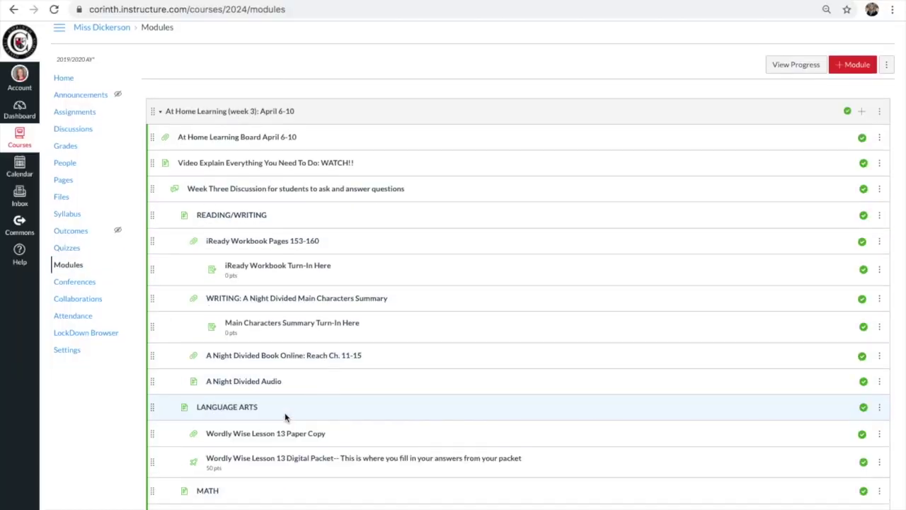
{"action": "scroll", "coordinate": [284, 412], "scroll_direction": "down", "scroll_amount": 1}
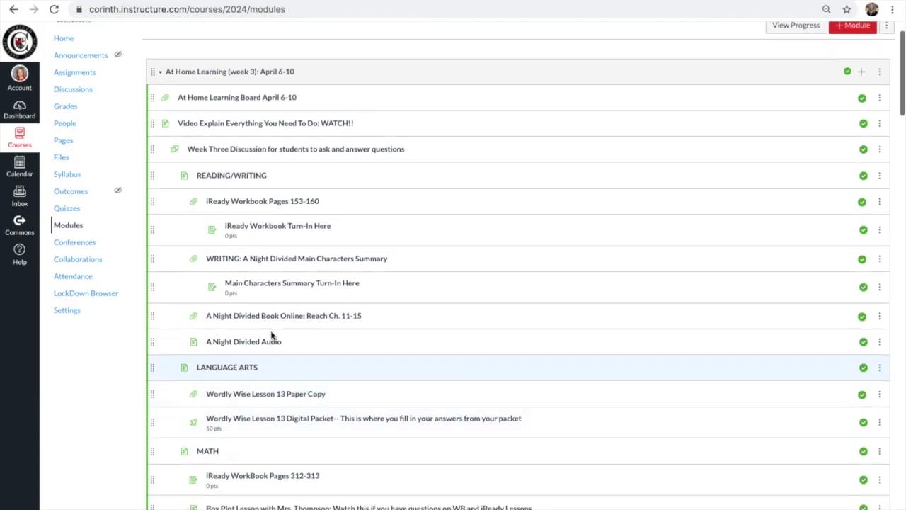
{"action": "left_click", "coordinate": [240, 202]}
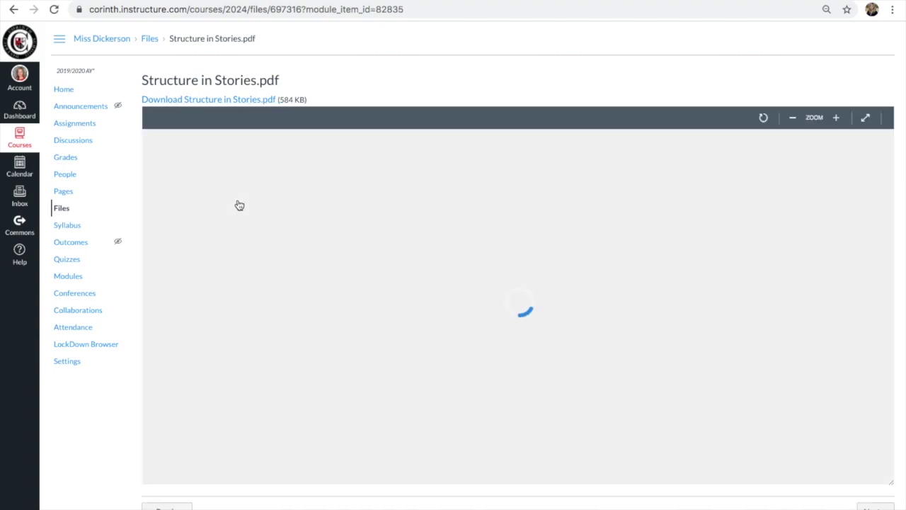
{"action": "left_click", "coordinate": [228, 100]}
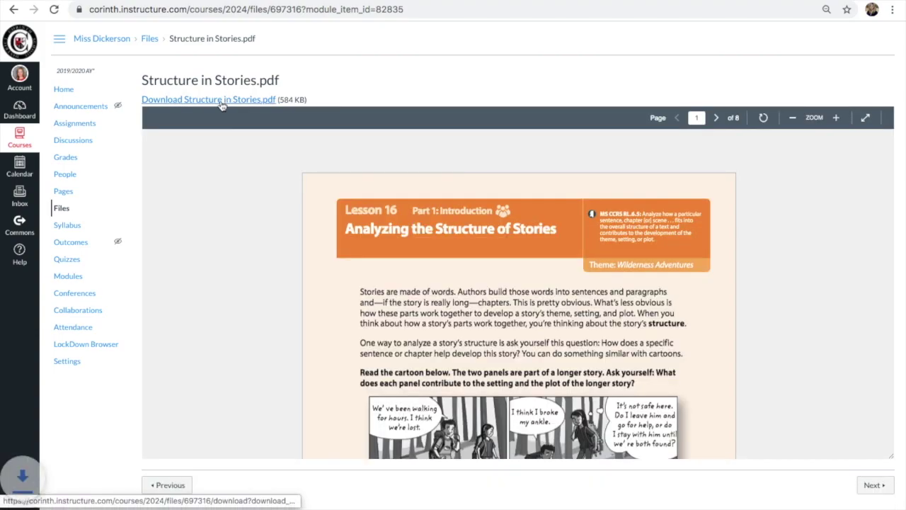
{"action": "mouse_move", "coordinate": [56, 504]}
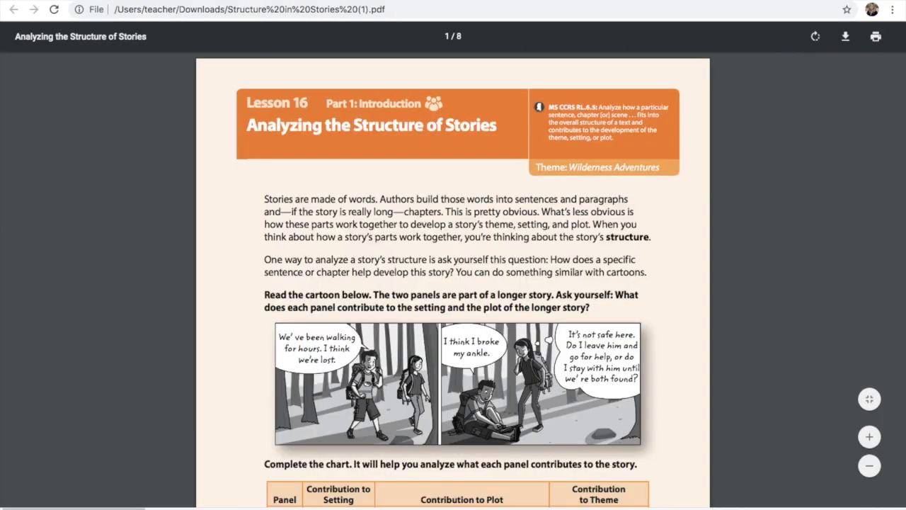
Step: Save the lesson PDF to the Desktop and open Structure in Stories (1).pdf in Preview
{"action": "left_click", "coordinate": [846, 38]}
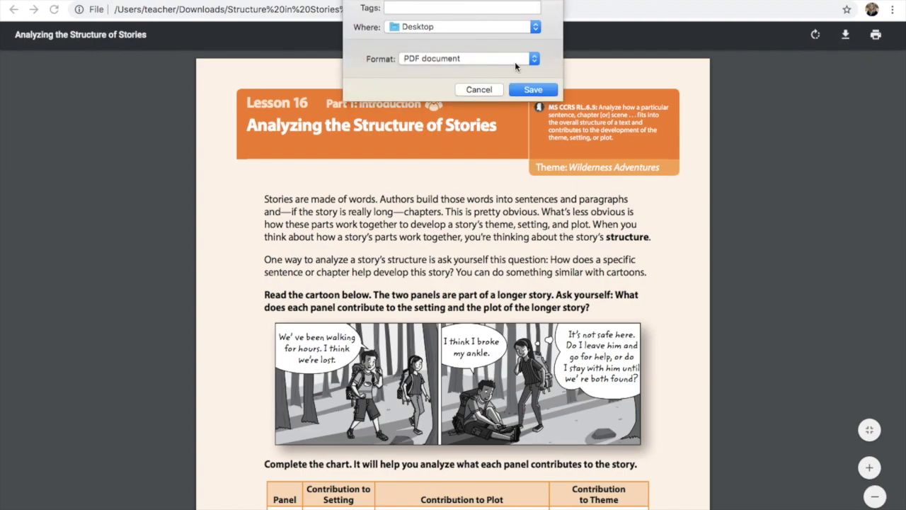
{"action": "left_click", "coordinate": [549, 90]}
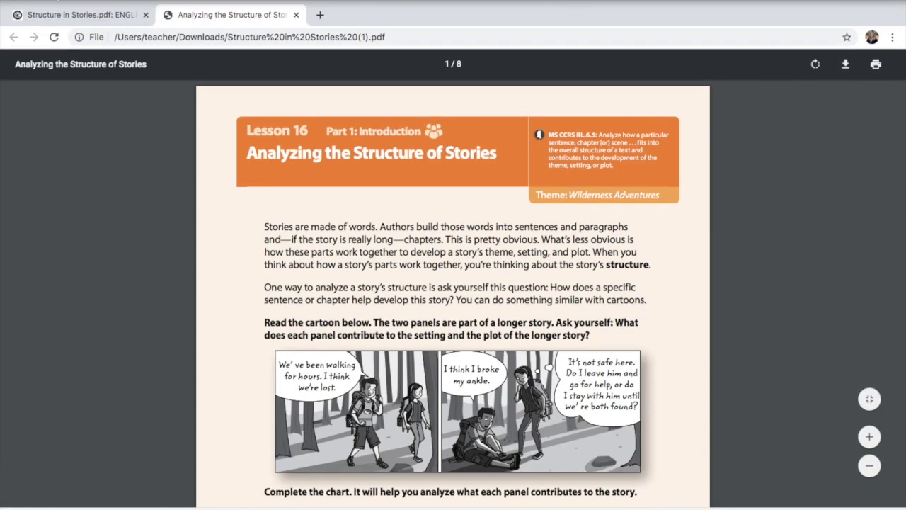
{"action": "key", "text": "ctrl+super+f"}
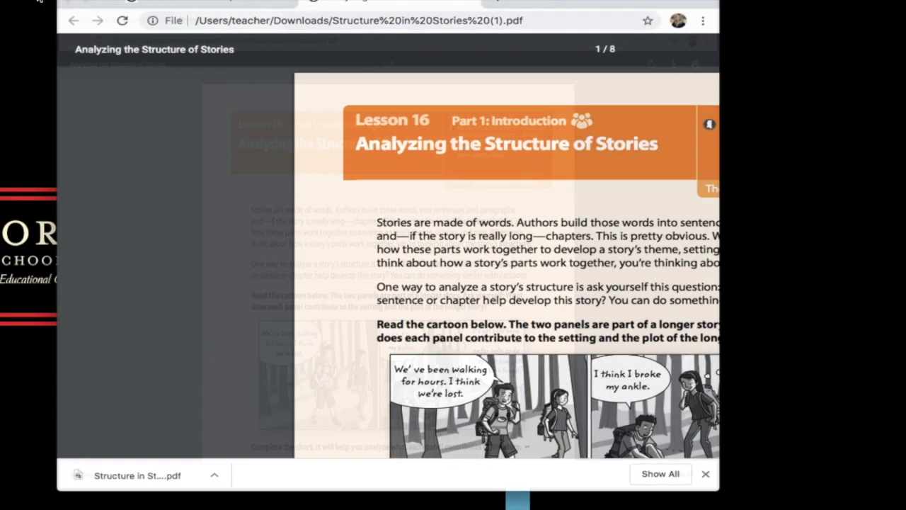
{"action": "left_click", "coordinate": [111, 4]}
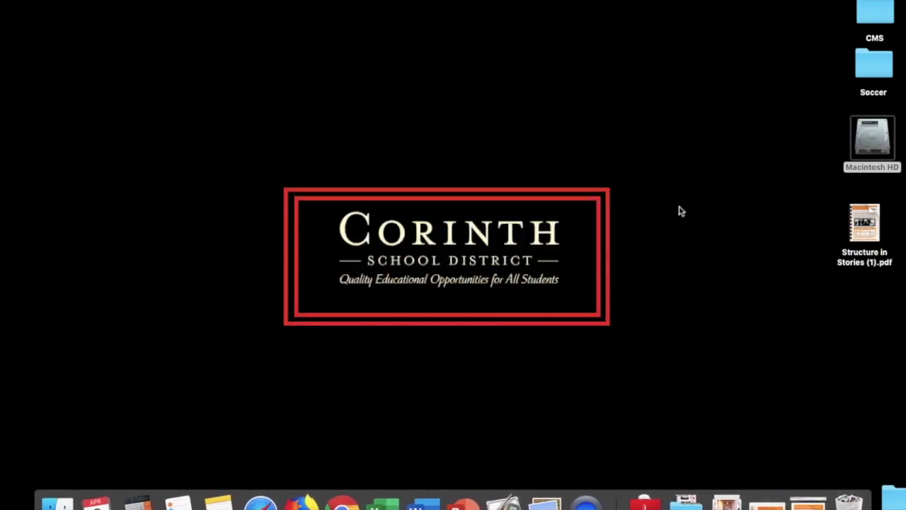
{"action": "left_click", "coordinate": [868, 216]}
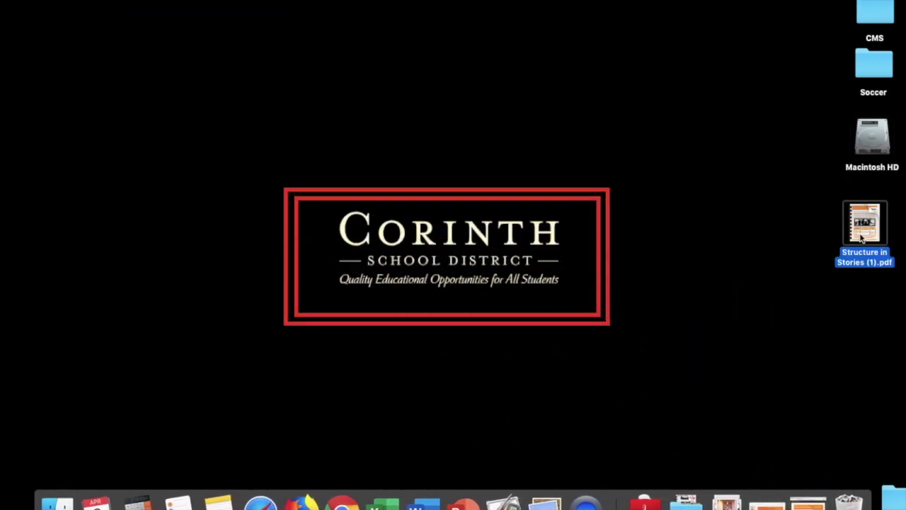
{"action": "double_click", "coordinate": [869, 216]}
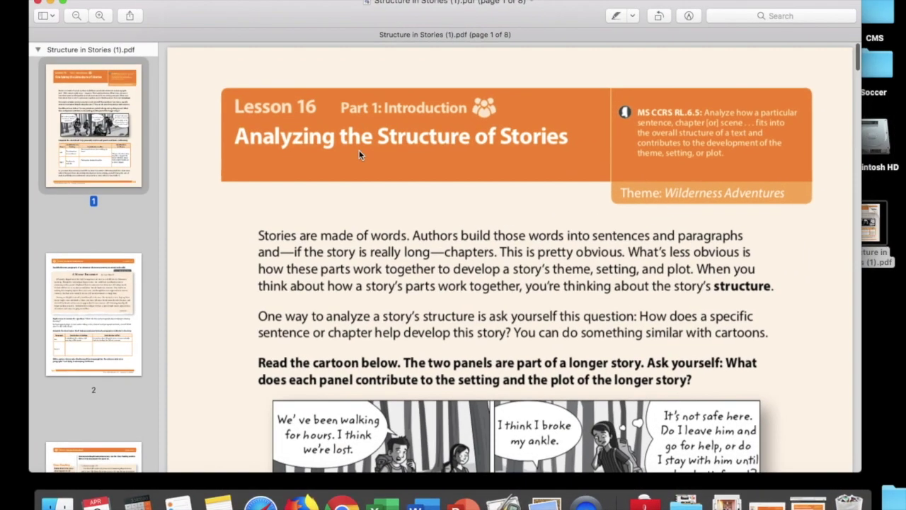
Step: Highlight page 153's opening paragraph yellow, through "thinking about the story's structure."
{"action": "left_click", "coordinate": [62, 3]}
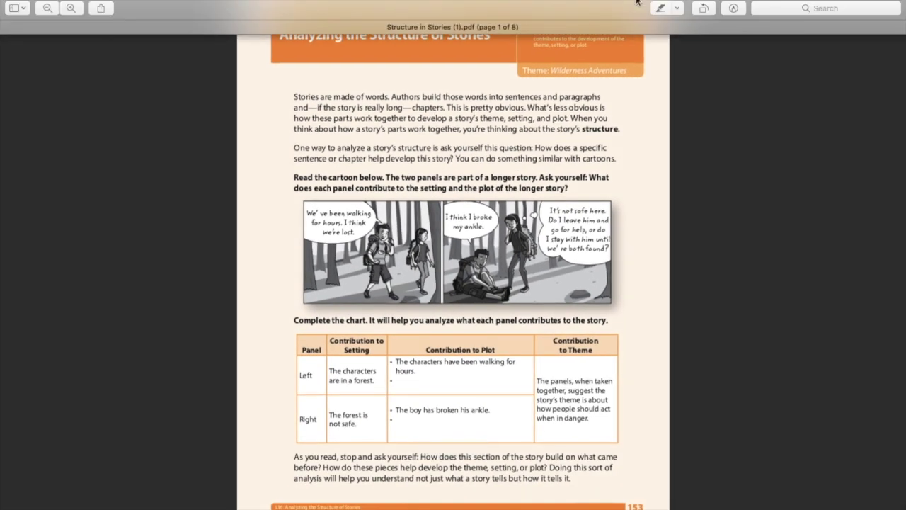
{"action": "left_click", "coordinate": [735, 9]}
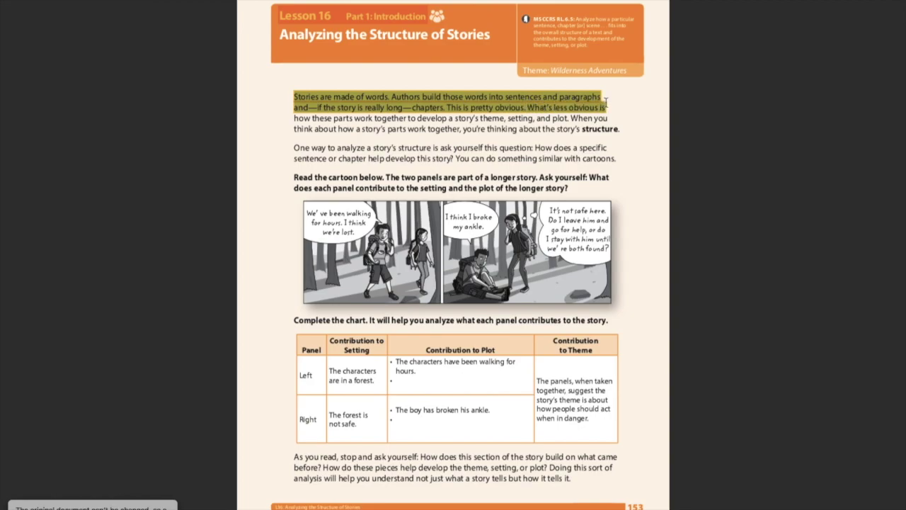
{"action": "left_click_drag", "start_coordinate": [295, 119], "coordinate": [610, 119]}
{"action": "left_click_drag", "start_coordinate": [295, 129], "coordinate": [621, 127]}
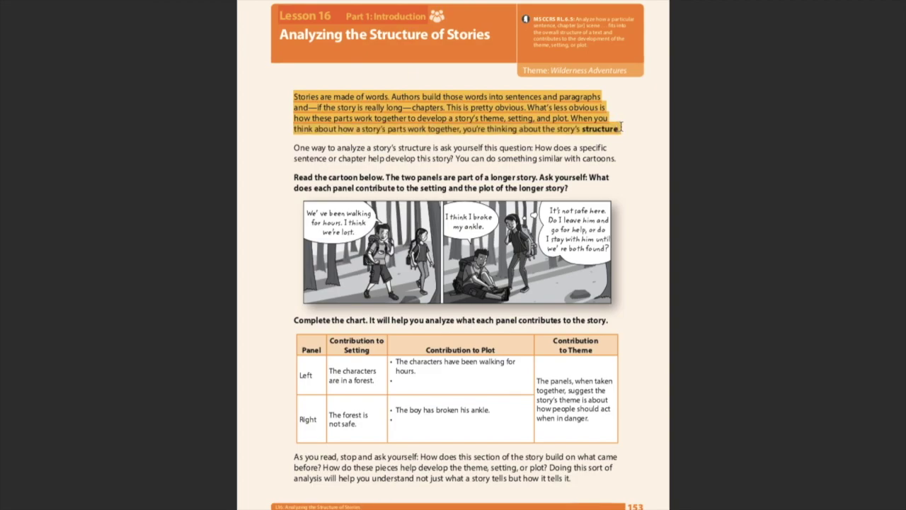
Step: Highlight the word "structure" in blue
{"action": "mouse_move", "coordinate": [539, 2]}
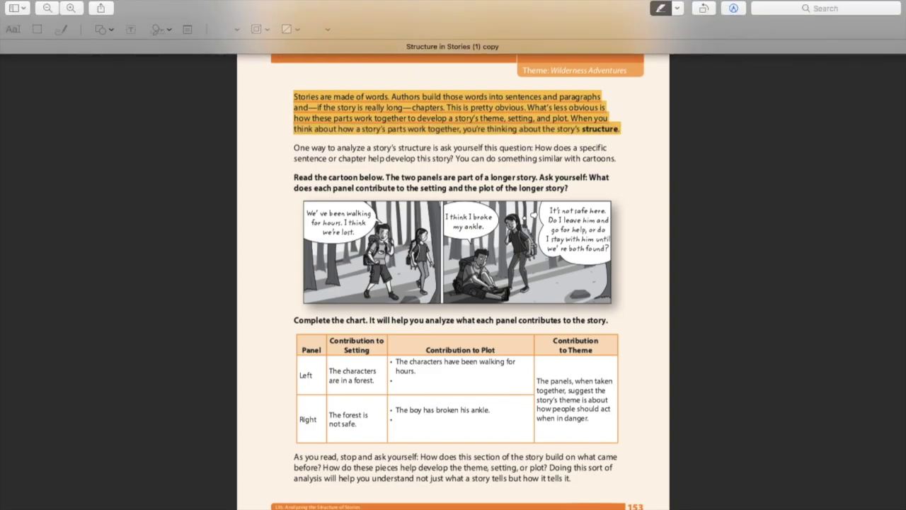
{"action": "left_click", "coordinate": [677, 8]}
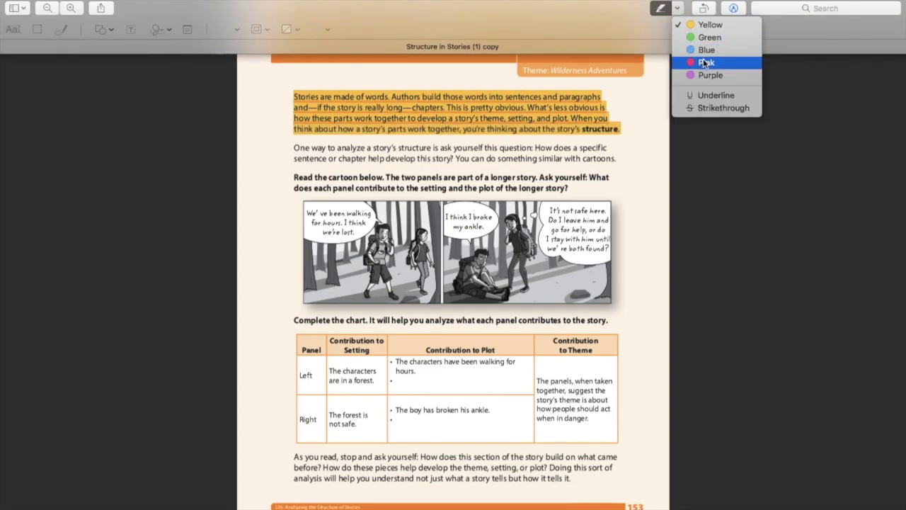
{"action": "left_click", "coordinate": [703, 51]}
{"action": "left_click_drag", "start_coordinate": [622, 129], "coordinate": [581, 129]}
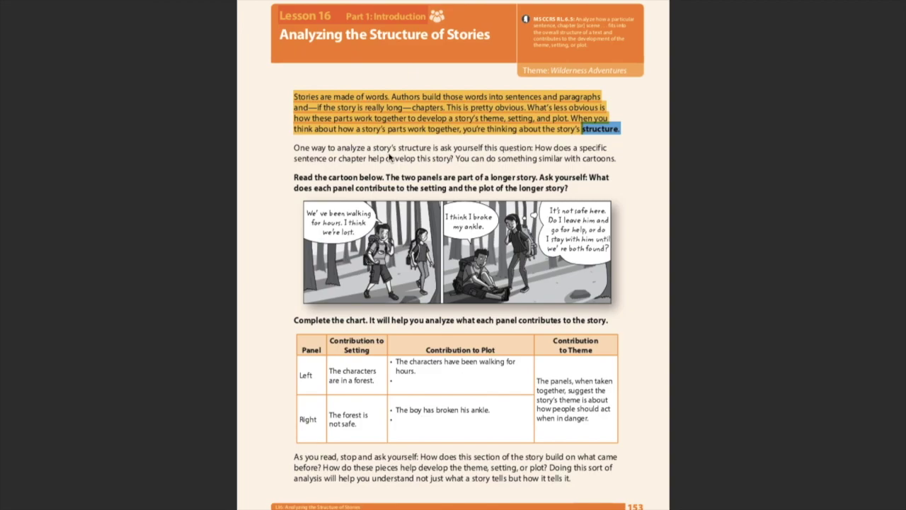
Step: Highlight the second paragraph and the left panel's first speech bubble in yellow, then add a text box at the Left row
{"action": "mouse_move", "coordinate": [365, 2]}
{"action": "left_click", "coordinate": [677, 8]}
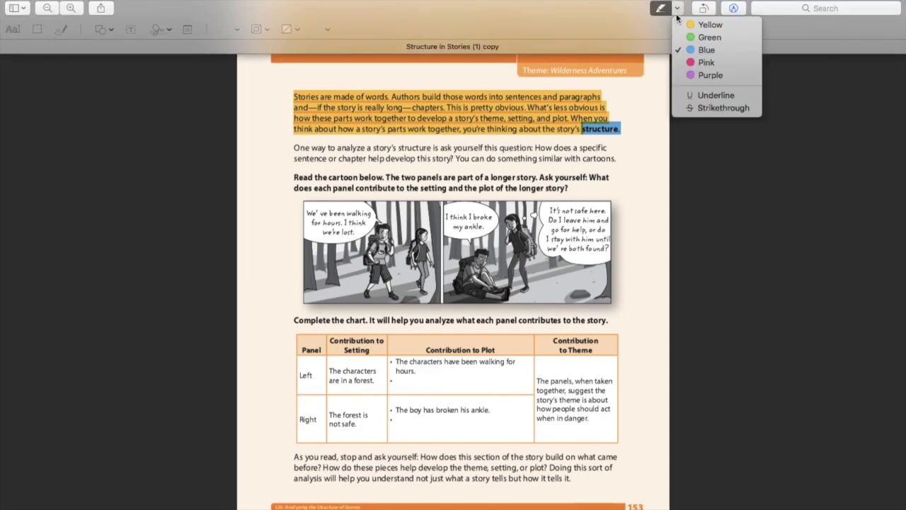
{"action": "left_click", "coordinate": [708, 28]}
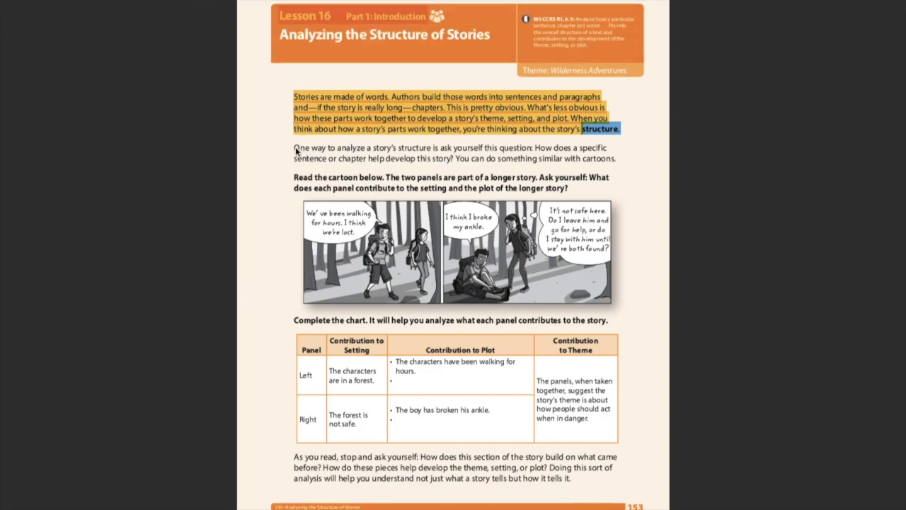
{"action": "left_click_drag", "start_coordinate": [295, 149], "coordinate": [610, 150]}
{"action": "left_click_drag", "start_coordinate": [295, 159], "coordinate": [616, 159]}
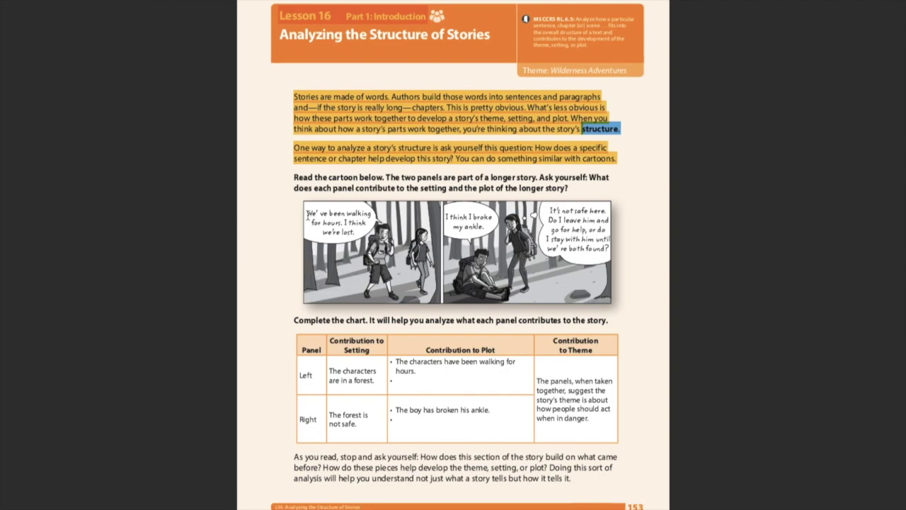
{"action": "left_click_drag", "start_coordinate": [306, 213], "coordinate": [375, 236]}
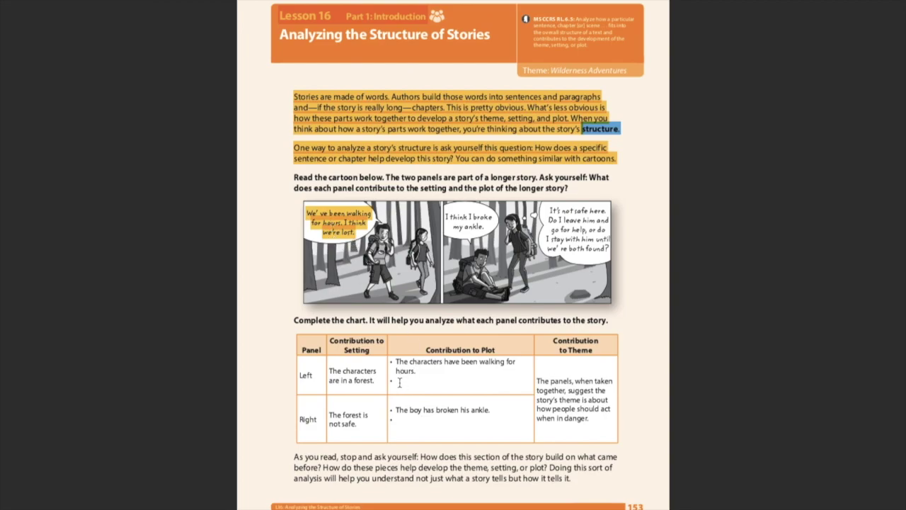
{"action": "mouse_move", "coordinate": [453, 4]}
{"action": "double_click", "coordinate": [397, 380]}
Step: Type "They are lost" and place it on the Left plot row's bullet line
{"action": "type", "text": "They are lost"}
{"action": "left_click_drag", "start_coordinate": [409, 386], "coordinate": [422, 381]}
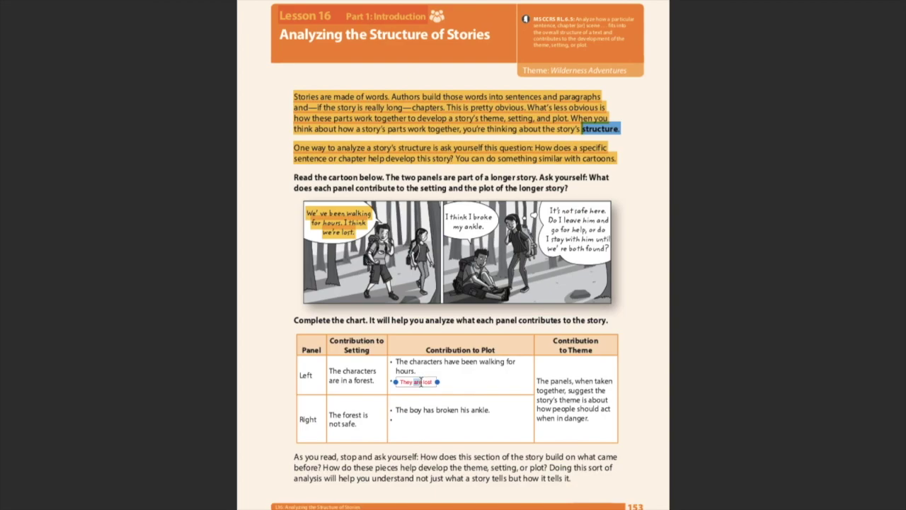
{"action": "triple_click", "coordinate": [421, 381]}
Step: Make the "They are lost" note black and enlarge it to 22 pt
{"action": "mouse_move", "coordinate": [299, 7]}
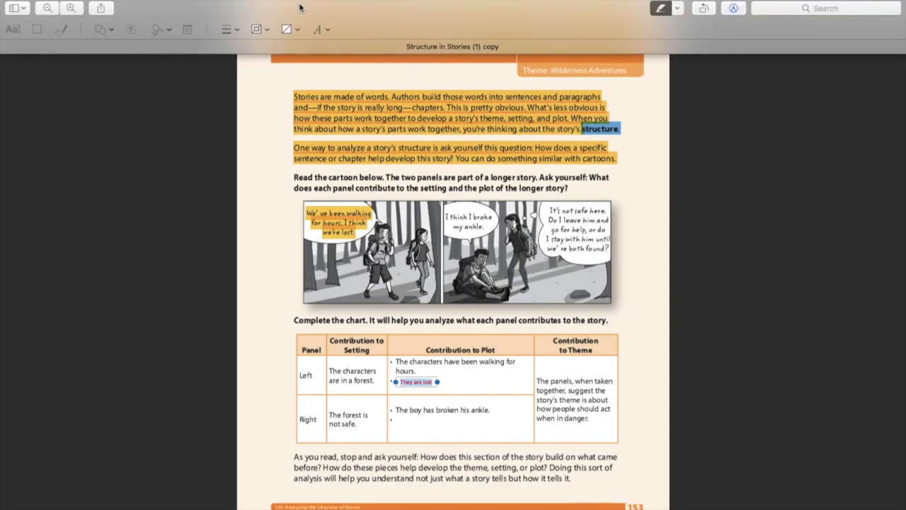
{"action": "left_click", "coordinate": [328, 29]}
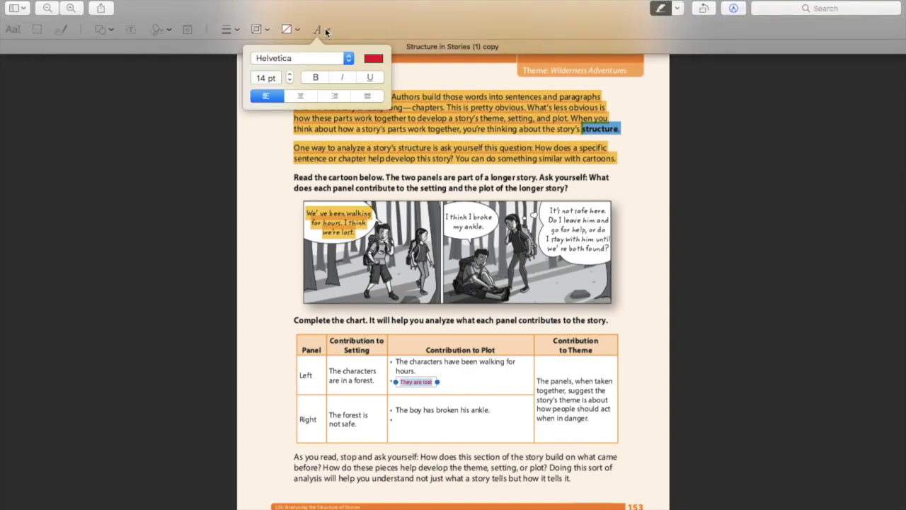
{"action": "left_click", "coordinate": [373, 61]}
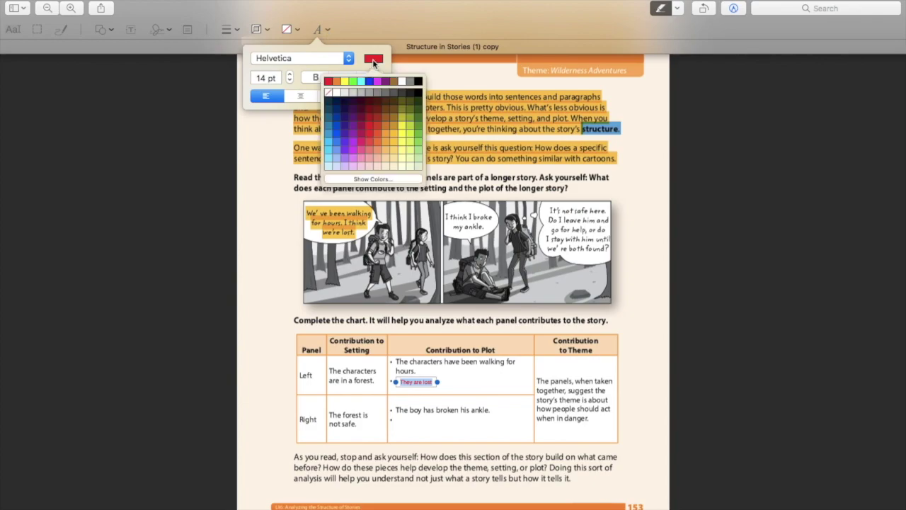
{"action": "left_click", "coordinate": [420, 83]}
{"action": "left_click_drag", "start_coordinate": [290, 10], "coordinate": [290, 10]}
{"action": "left_click", "coordinate": [290, 10]}
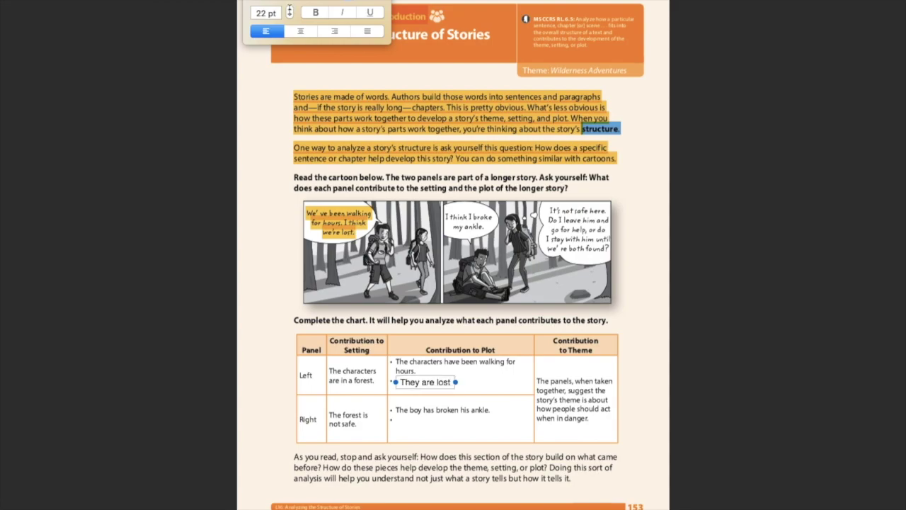
{"action": "left_click", "coordinate": [436, 432]}
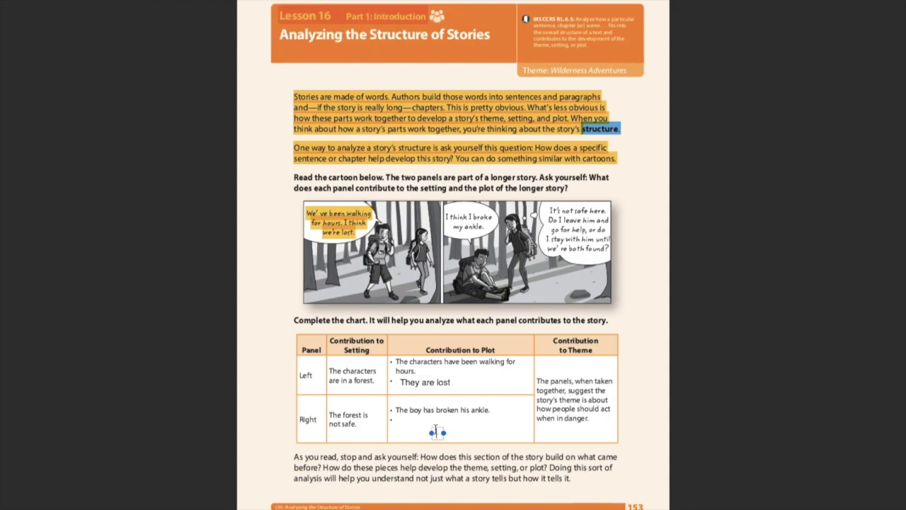
Step: Highlight "I think I broke my ankle" and the girl's thought bubble in yellow
{"action": "left_click", "coordinate": [492, 241]}
{"action": "left_click_drag", "start_coordinate": [446, 213], "coordinate": [488, 227]}
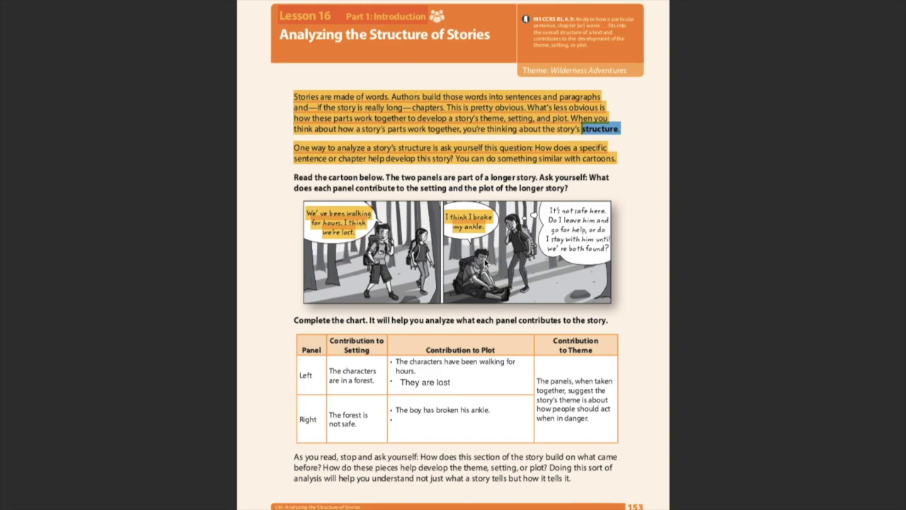
{"action": "left_click_drag", "start_coordinate": [547, 211], "coordinate": [609, 250]}
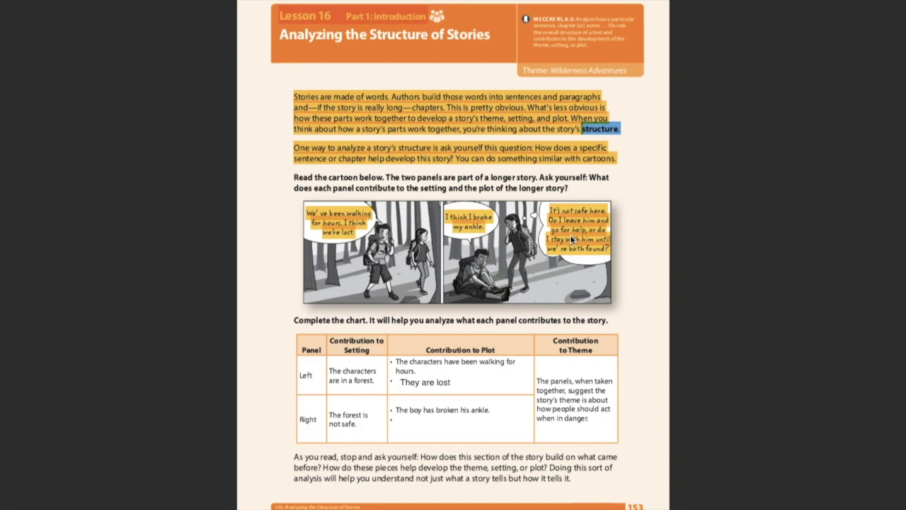
{"action": "left_click", "coordinate": [392, 419]}
Step: Add "She is conflicted at what to do." to the Right row, highlight the theme phrase, go to pages 154–155
{"action": "type", "text": "She is confl"}
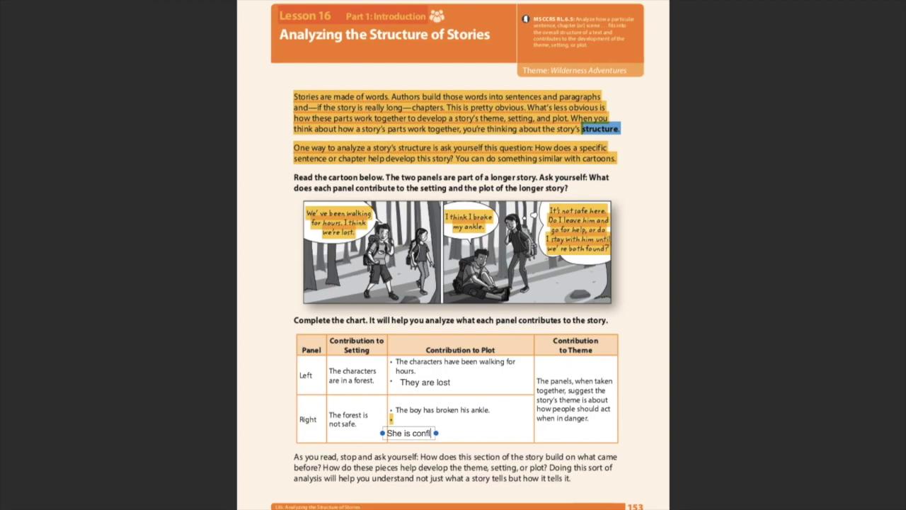
{"action": "type", "text": "icted at what to do."}
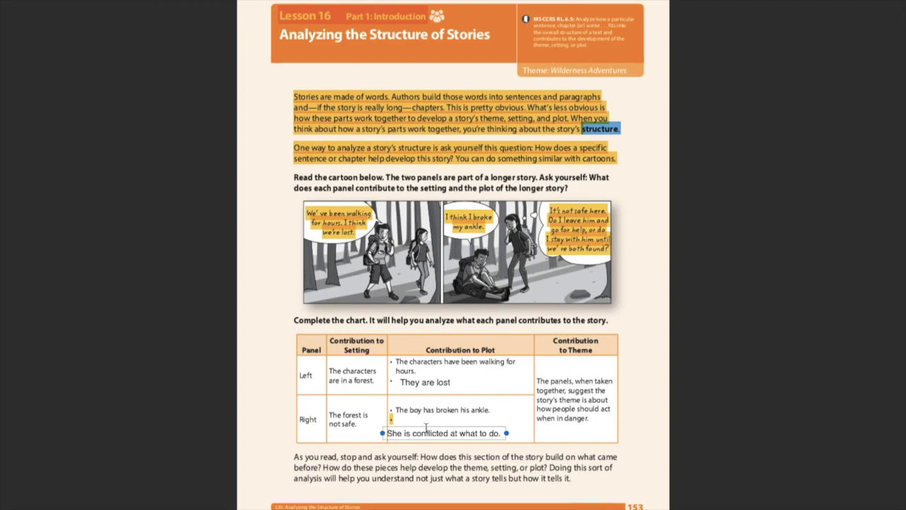
{"action": "left_click_drag", "start_coordinate": [425, 427], "coordinate": [439, 422]}
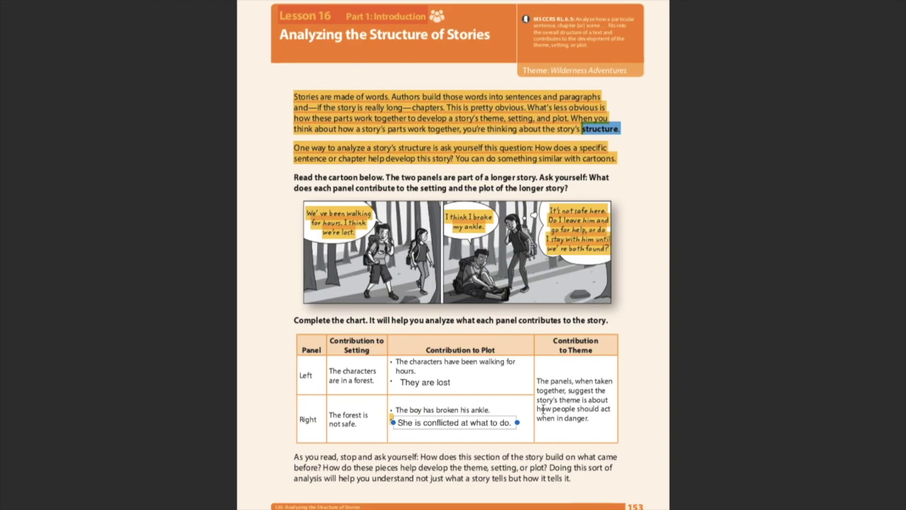
{"action": "left_click_drag", "start_coordinate": [538, 409], "coordinate": [613, 419]}
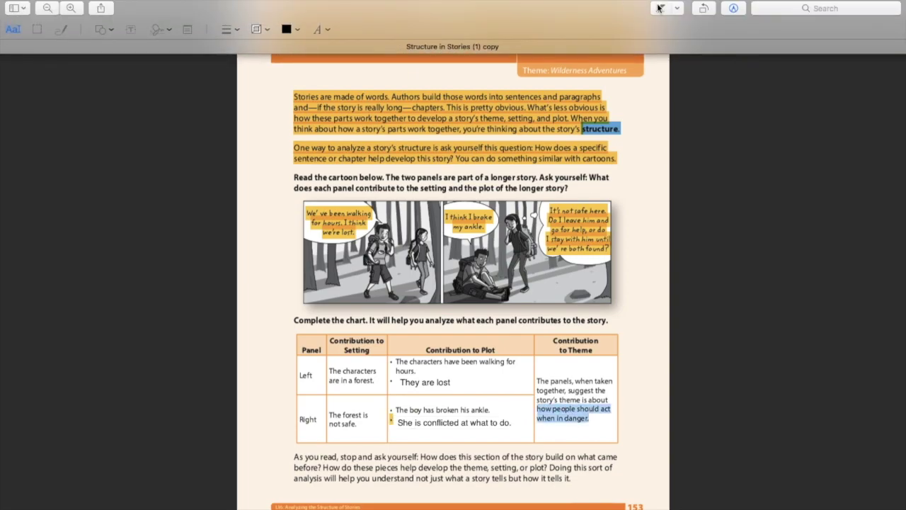
{"action": "left_click", "coordinate": [659, 10]}
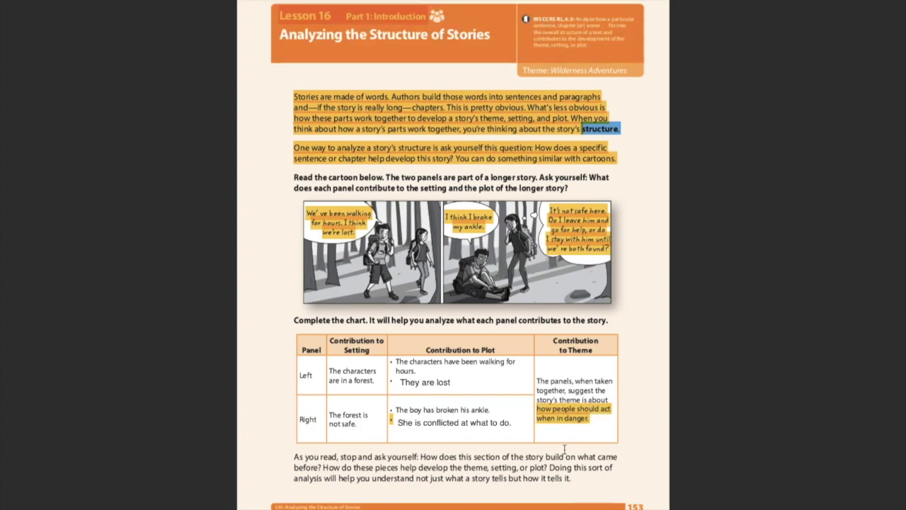
{"action": "key", "text": "Right"}
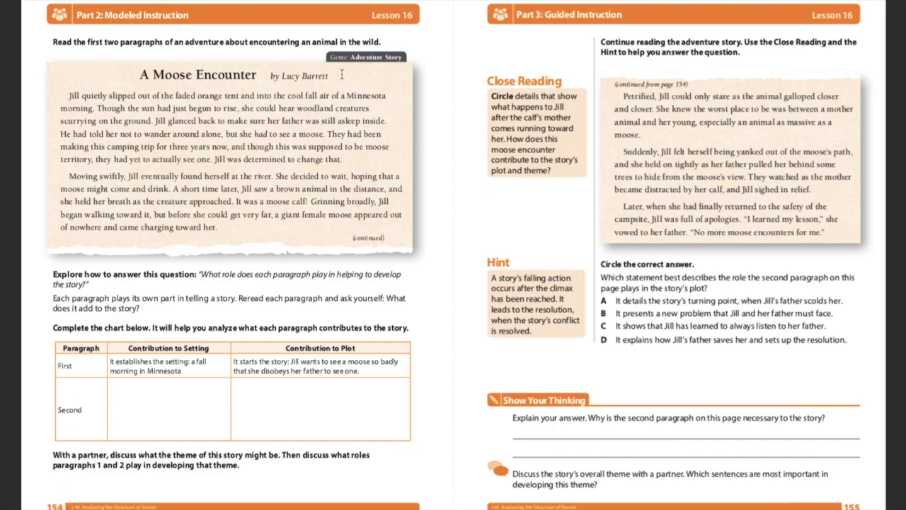
Step: Highlight A Moose Encounter's first sentence, through "of a Minnesota morning."
{"action": "left_click_drag", "start_coordinate": [73, 100], "coordinate": [97, 108]}
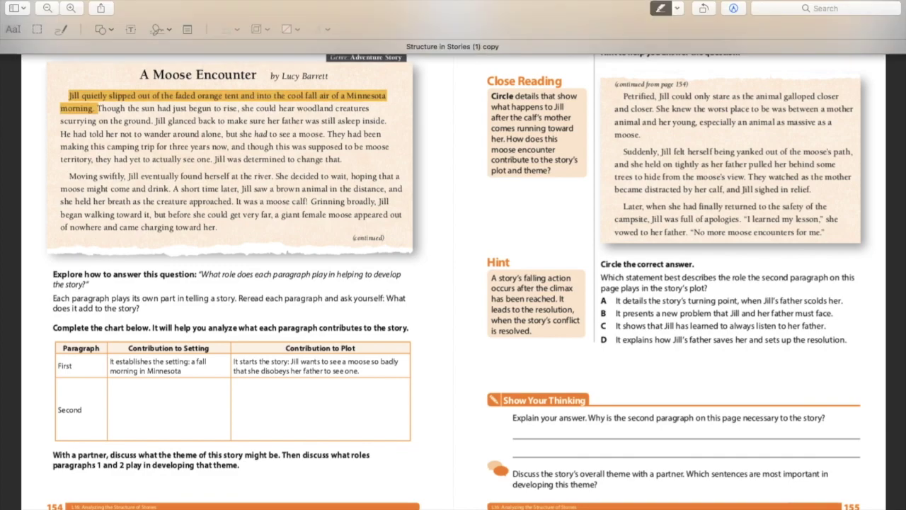
Step: Add a note beside the title reading "Jill- Main character" and "Minnesota in the fall-" Setting
{"action": "left_click", "coordinate": [71, 71]}
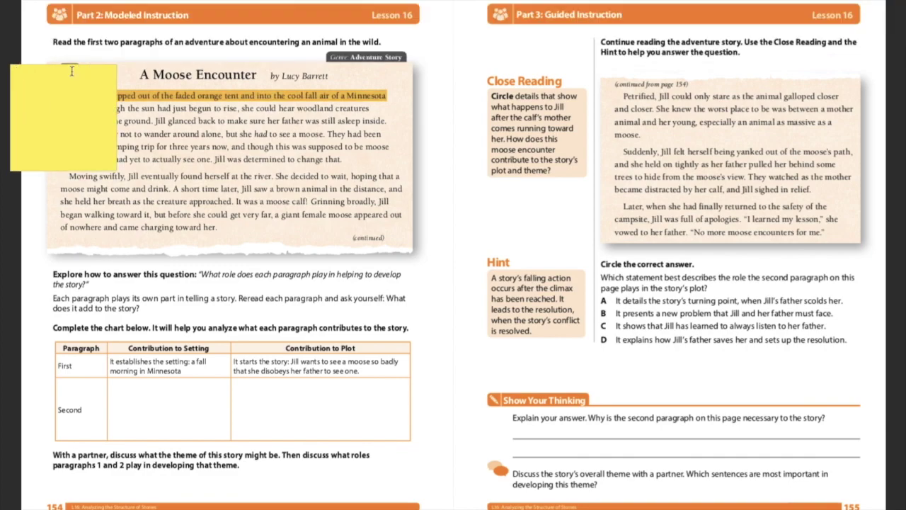
{"action": "type", "text": "Jill- Main character"}
{"action": "left_click", "coordinate": [17, 82]}
{"action": "type", "text": "Minnes"}
{"action": "type", "text": "to"}
{"action": "key", "text": "BackSpace"}
{"action": "key", "text": "BackSpace"}
{"action": "type", "text": "ota in the fallSetting"}
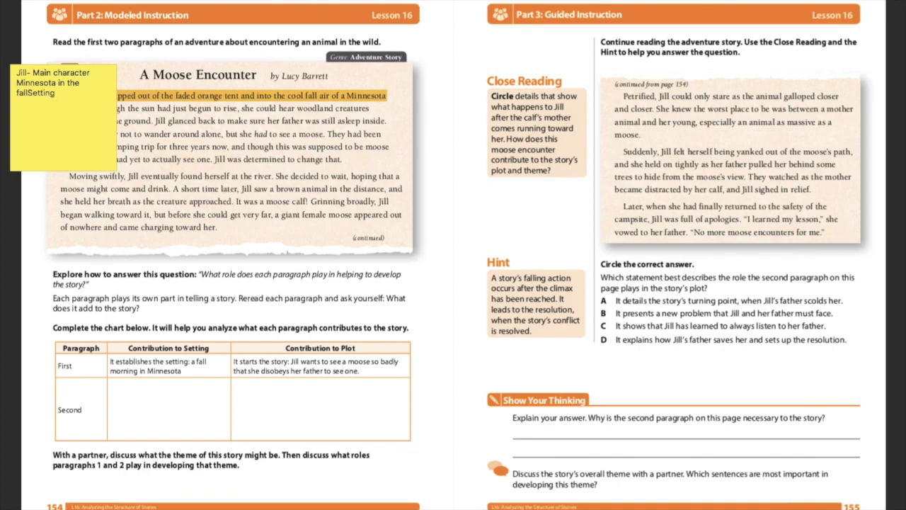
{"action": "type", "text": "-"}
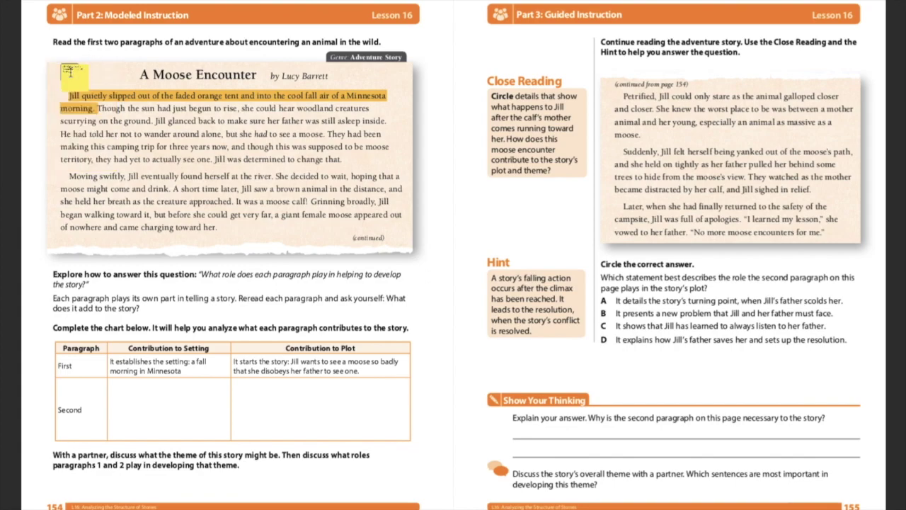
Step: Collapse the note and highlight the next sentence through "to see a moose."
{"action": "left_click", "coordinate": [116, 62]}
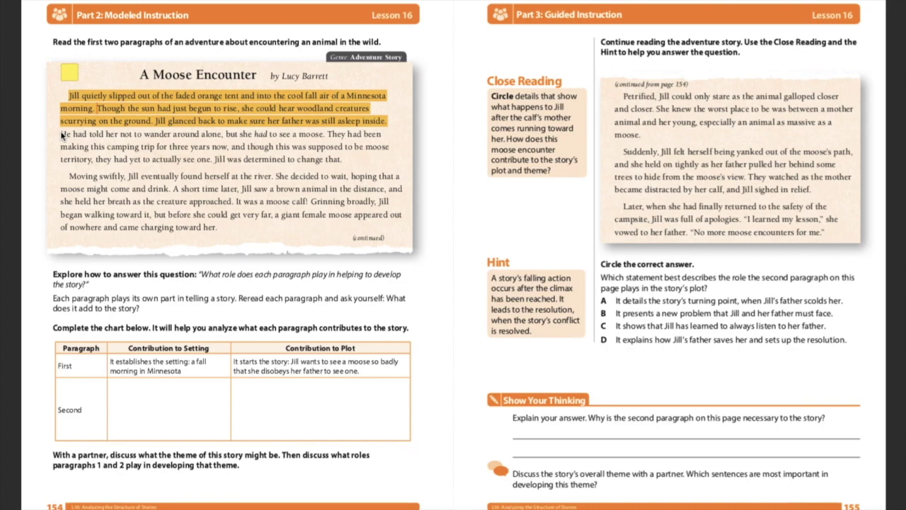
{"action": "left_click_drag", "start_coordinate": [79, 134], "coordinate": [210, 138]}
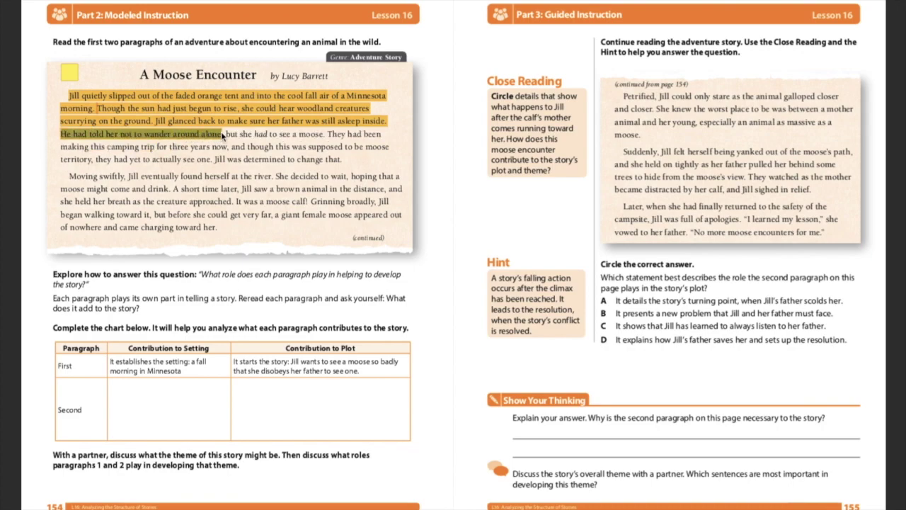
{"action": "left_click_drag", "start_coordinate": [328, 134], "coordinate": [328, 133]}
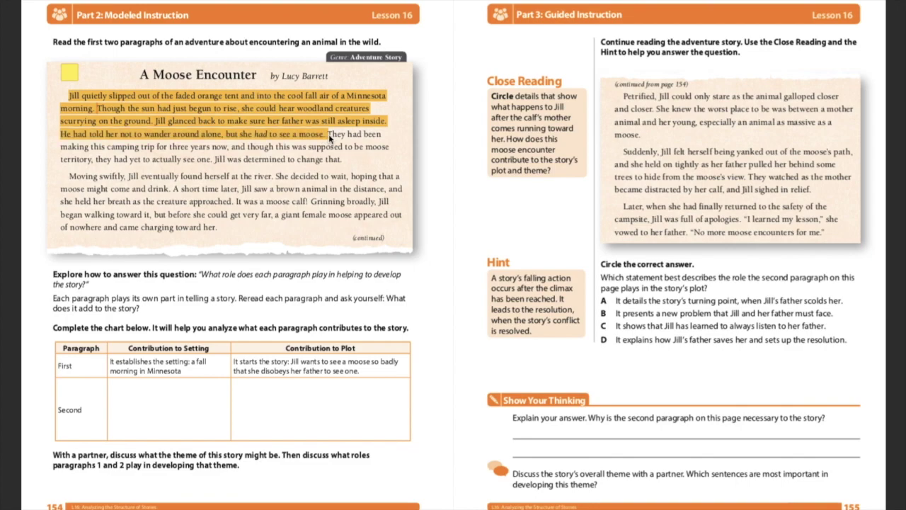
{"action": "left_click_drag", "start_coordinate": [268, 134], "coordinate": [268, 134]}
{"action": "left_click", "coordinate": [254, 134]}
Step: Mark "had" in blue, then highlight the rest of the paragraph yellow through "determined to change that."
{"action": "mouse_move", "coordinate": [378, 2]}
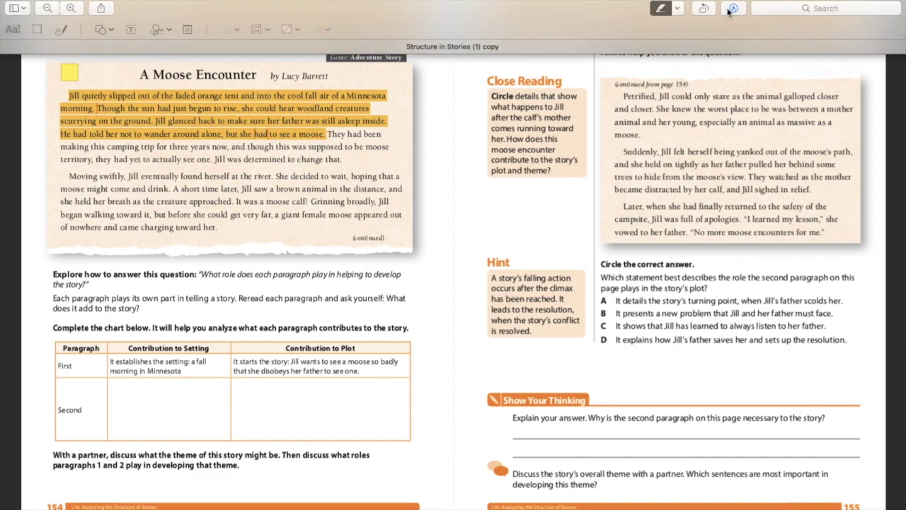
{"action": "left_click", "coordinate": [661, 8]}
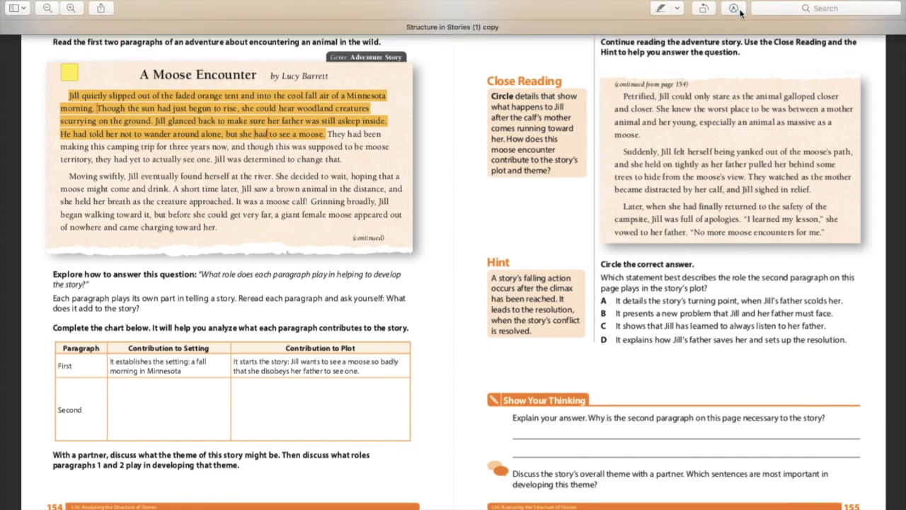
{"action": "left_click", "coordinate": [677, 8]}
{"action": "left_click", "coordinate": [698, 50]}
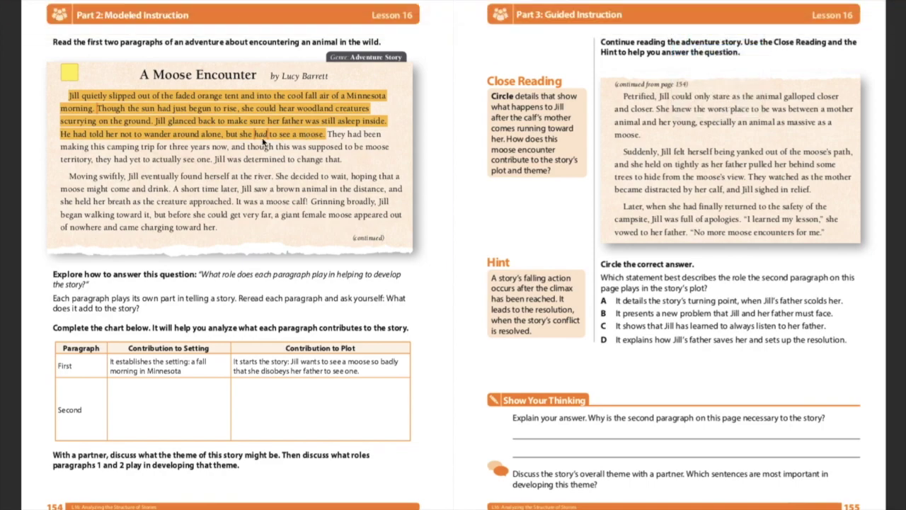
{"action": "left_click_drag", "start_coordinate": [254, 134], "coordinate": [269, 138]}
{"action": "left_click", "coordinate": [677, 8]}
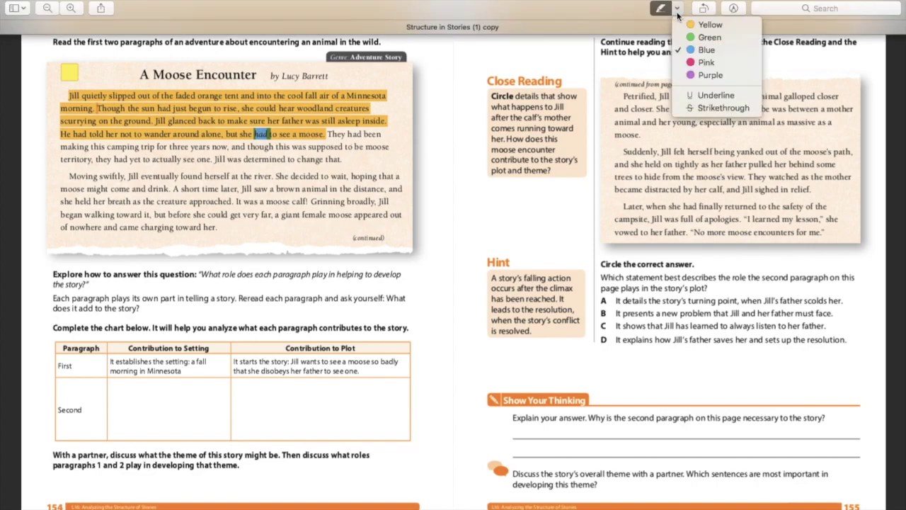
{"action": "left_click", "coordinate": [708, 25]}
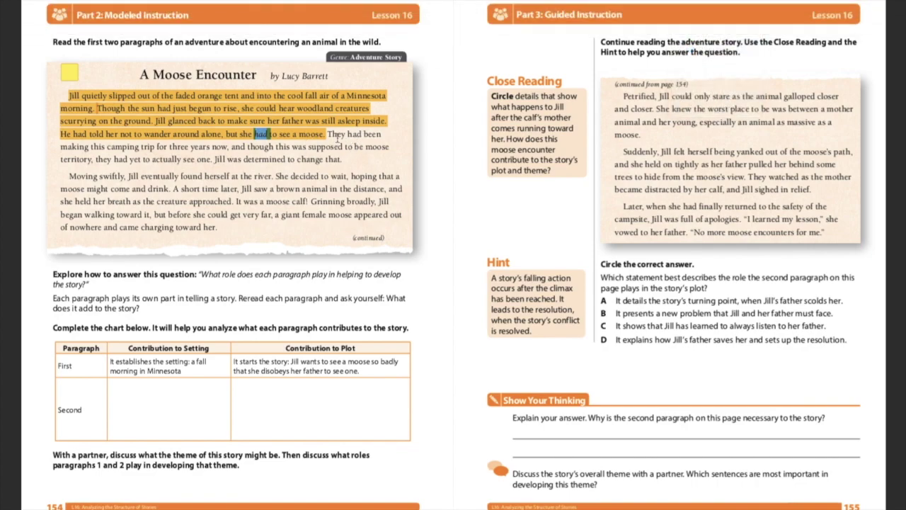
{"action": "left_click_drag", "start_coordinate": [326, 134], "coordinate": [347, 163]}
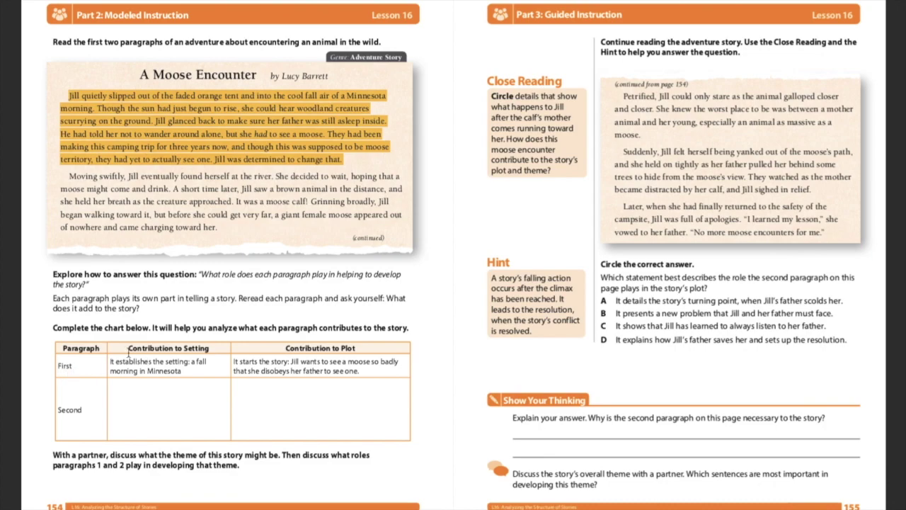
Step: Widen the campsite note after 'Minnesota' and increase its font size
{"action": "left_click_drag", "start_coordinate": [128, 348], "coordinate": [212, 347]}
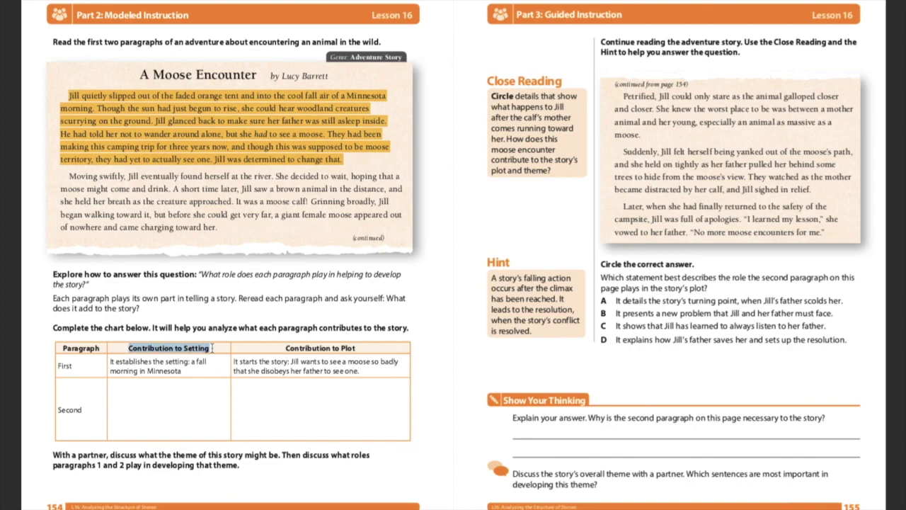
{"action": "left_click", "coordinate": [183, 371]}
{"action": "left_click_drag", "start_coordinate": [184, 371], "coordinate": [202, 372]}
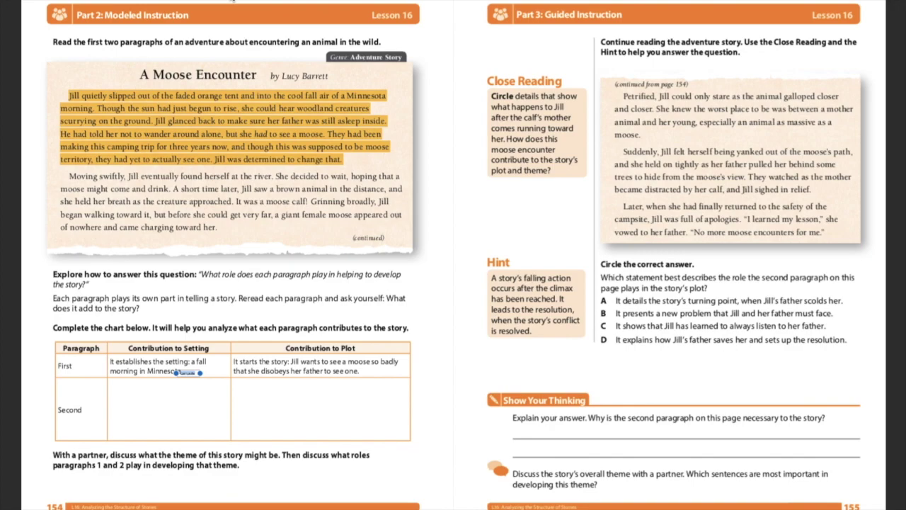
{"action": "mouse_move", "coordinate": [199, 2]}
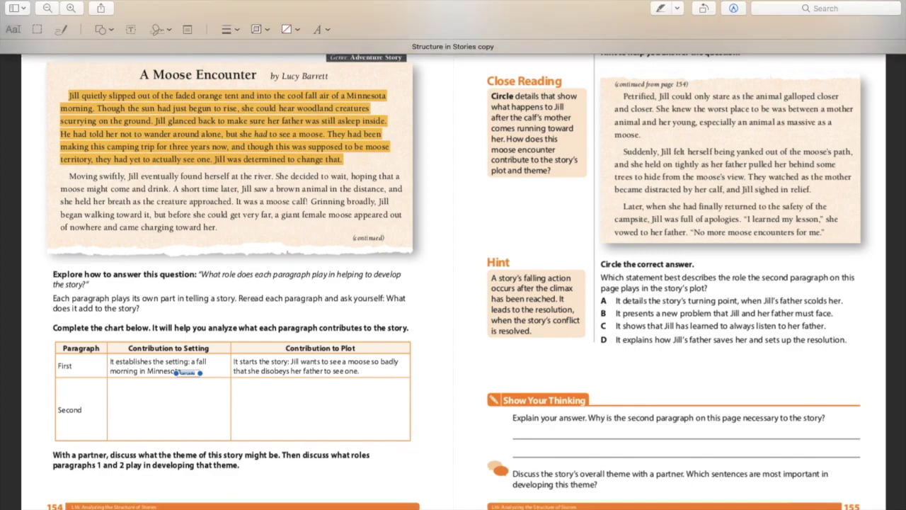
{"action": "left_click", "coordinate": [330, 30]}
{"action": "left_click", "coordinate": [290, 74]}
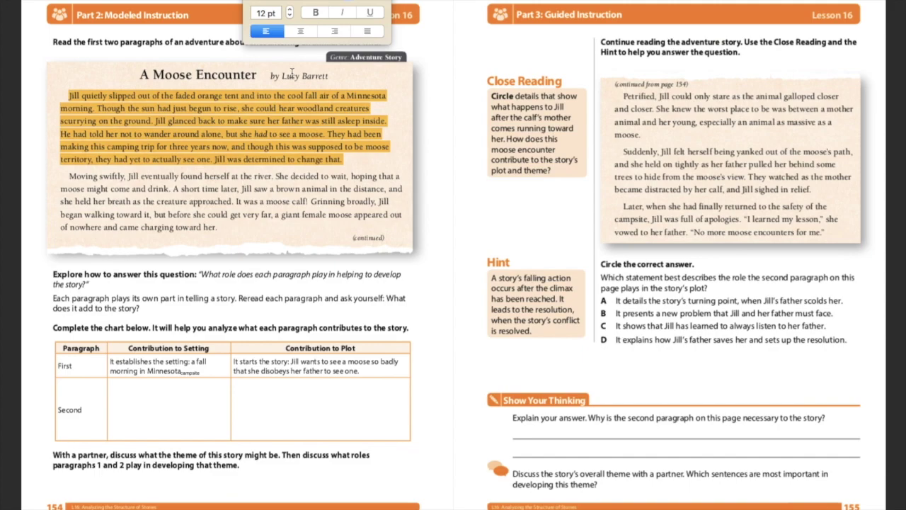
{"action": "left_click", "coordinate": [290, 10]}
{"action": "left_click", "coordinate": [290, 10]}
{"action": "left_click", "coordinate": [290, 10]}
Step: Raise the campsite note's font size again and nudge it slightly right
{"action": "left_click", "coordinate": [190, 372]}
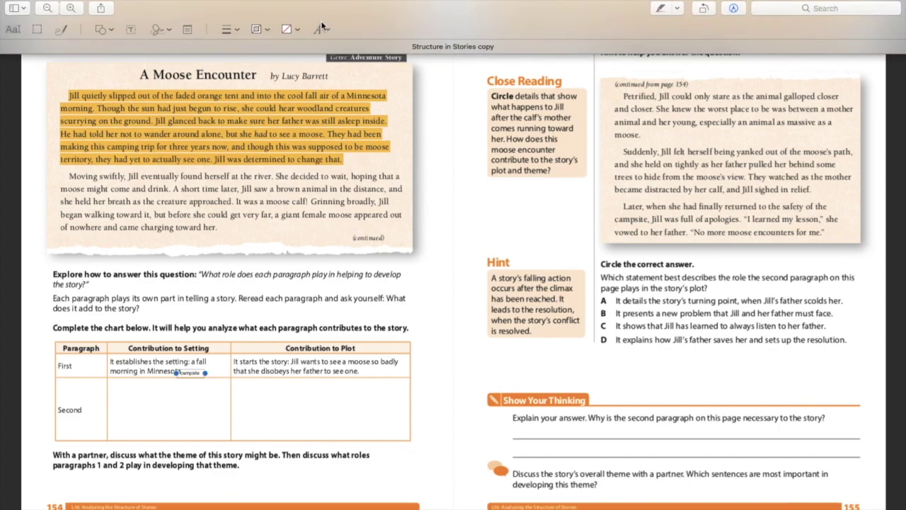
{"action": "left_click", "coordinate": [327, 29]}
{"action": "left_click", "coordinate": [289, 75]}
{"action": "left_click", "coordinate": [289, 77]}
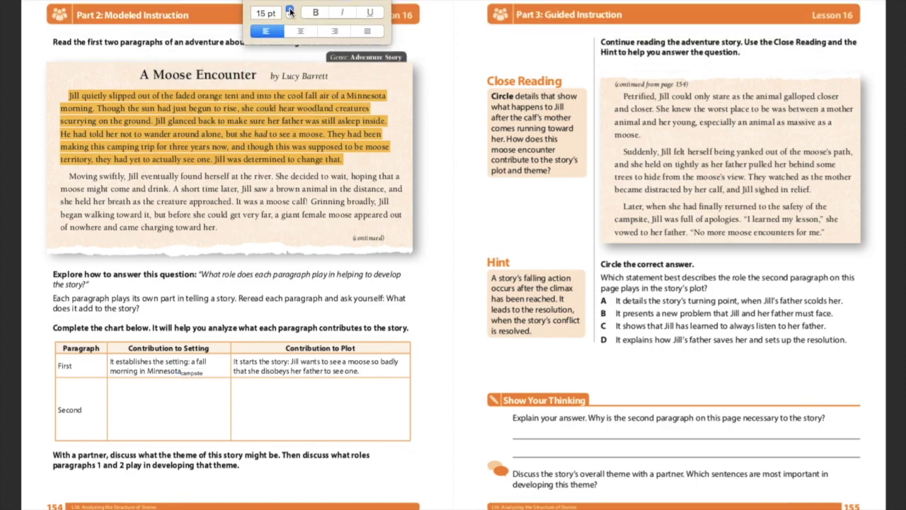
{"action": "left_click", "coordinate": [193, 374]}
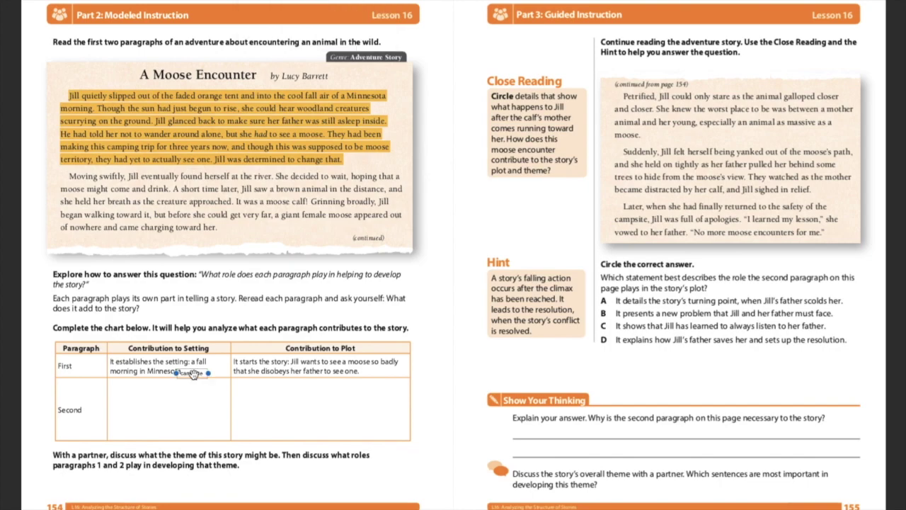
{"action": "mouse_move", "coordinate": [192, 375]}
{"action": "left_mouse_down"}
{"action": "mouse_move", "coordinate": [206, 374]}
{"action": "mouse_move", "coordinate": [198, 372]}
{"action": "left_mouse_up"}
{"action": "left_click", "coordinate": [325, 351]}
{"action": "left_click_drag", "start_coordinate": [292, 363], "coordinate": [376, 376]}
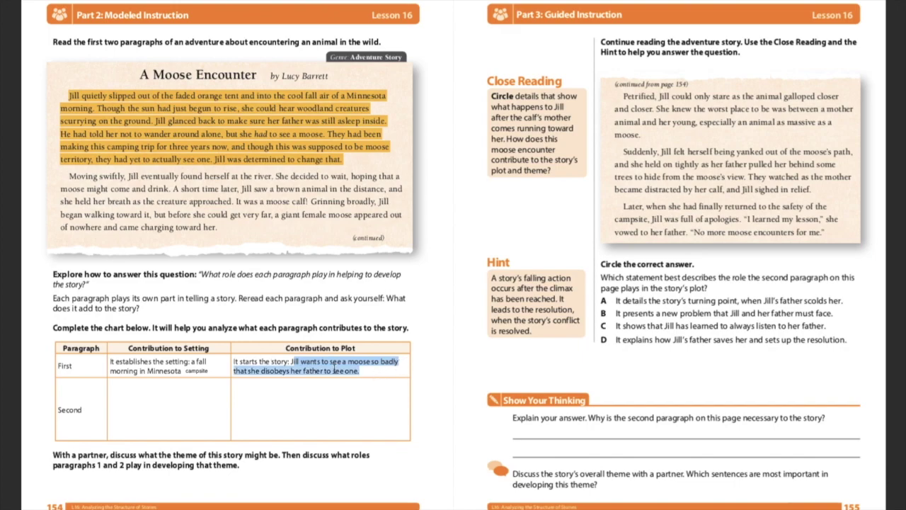
{"action": "left_click", "coordinate": [367, 372]}
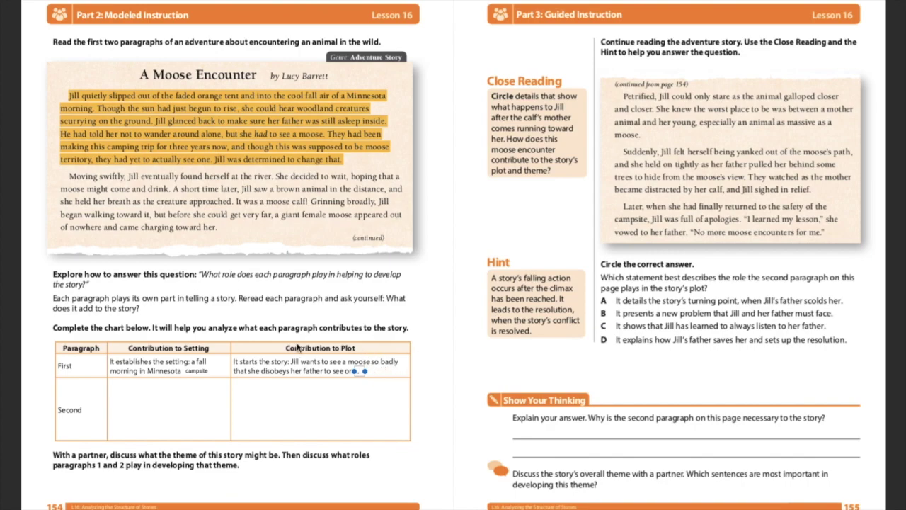
{"action": "mouse_move", "coordinate": [629, 2]}
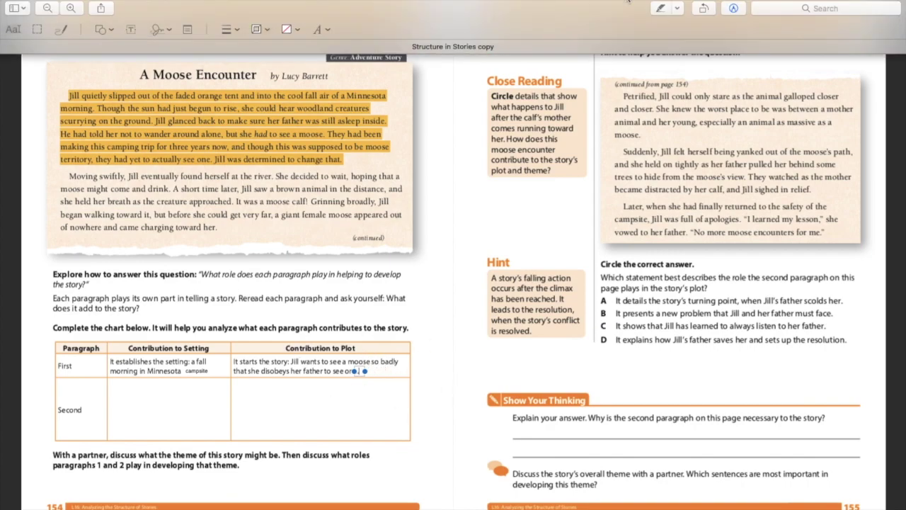
Step: Highlight every line of the moose story's second paragraph in yellow
{"action": "left_click", "coordinate": [678, 9]}
{"action": "left_click", "coordinate": [698, 25]}
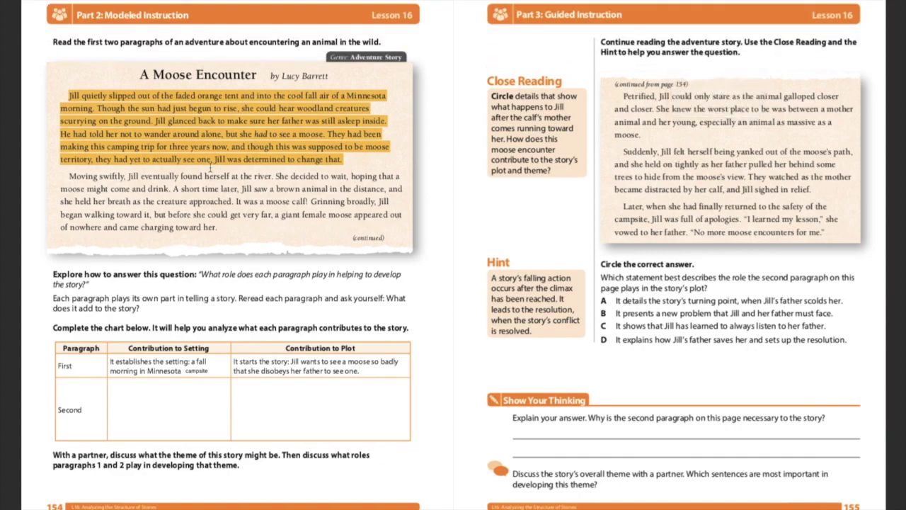
{"action": "left_click_drag", "start_coordinate": [69, 176], "coordinate": [275, 177]}
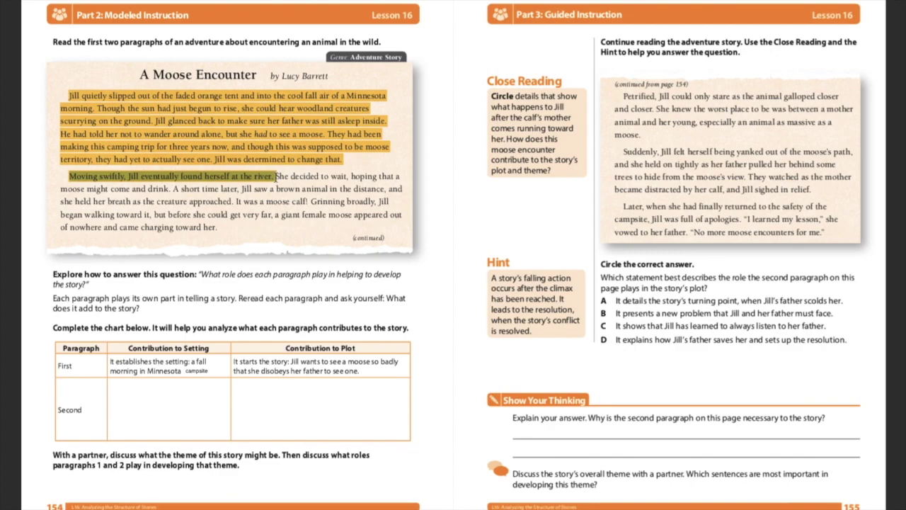
{"action": "left_click_drag", "start_coordinate": [275, 177], "coordinate": [402, 190]}
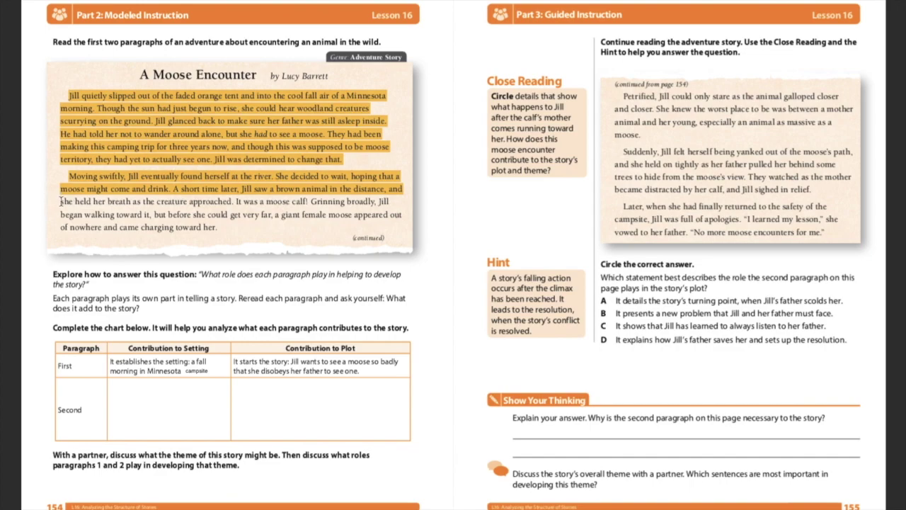
{"action": "left_click_drag", "start_coordinate": [61, 201], "coordinate": [396, 205]}
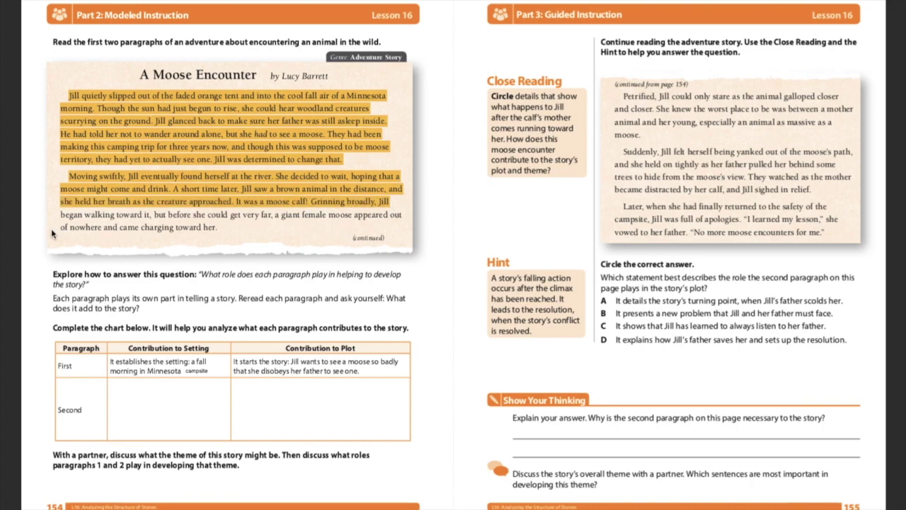
{"action": "left_click_drag", "start_coordinate": [60, 214], "coordinate": [402, 219]}
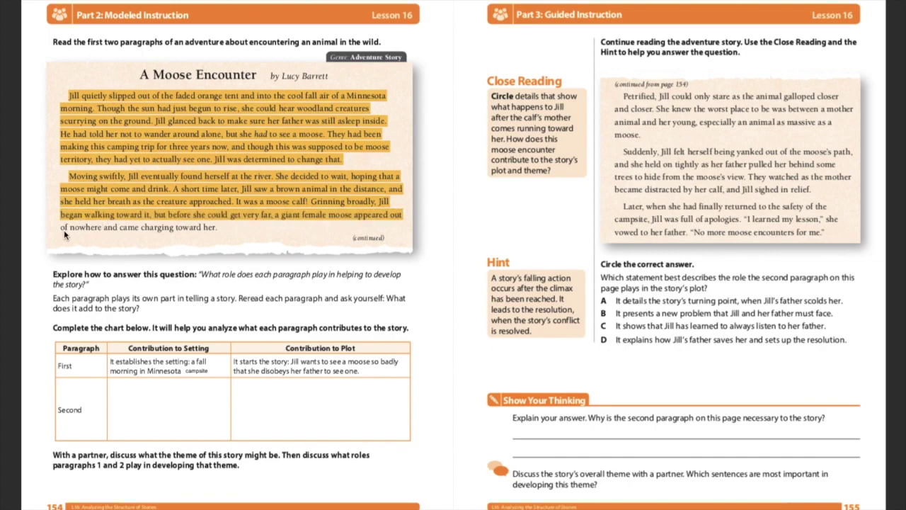
{"action": "left_click_drag", "start_coordinate": [70, 226], "coordinate": [219, 233]}
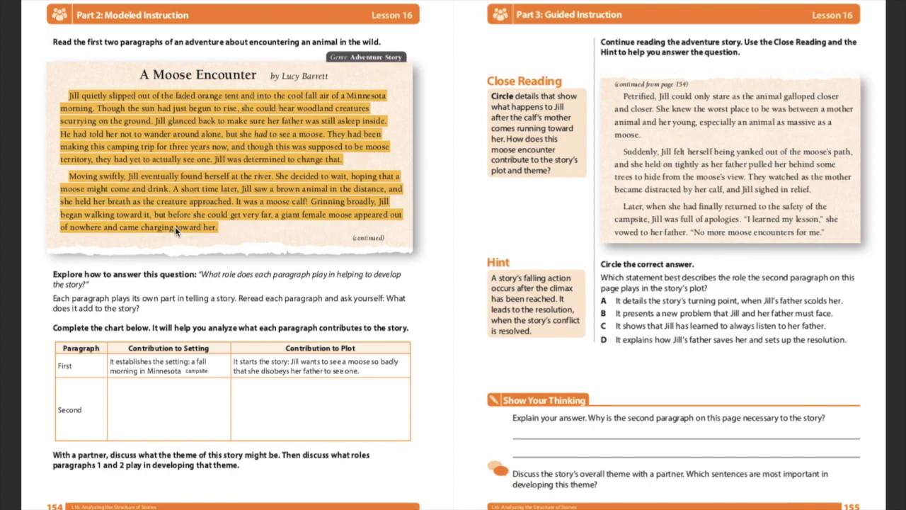
Step: Mark the words 'charging', 'giant' and 'swiftly' with blue highlight
{"action": "mouse_move", "coordinate": [174, 226]}
{"action": "left_mouse_down"}
{"action": "mouse_move", "coordinate": [142, 227]}
{"action": "mouse_move", "coordinate": [174, 227]}
{"action": "left_mouse_up"}
{"action": "mouse_move", "coordinate": [721, 14]}
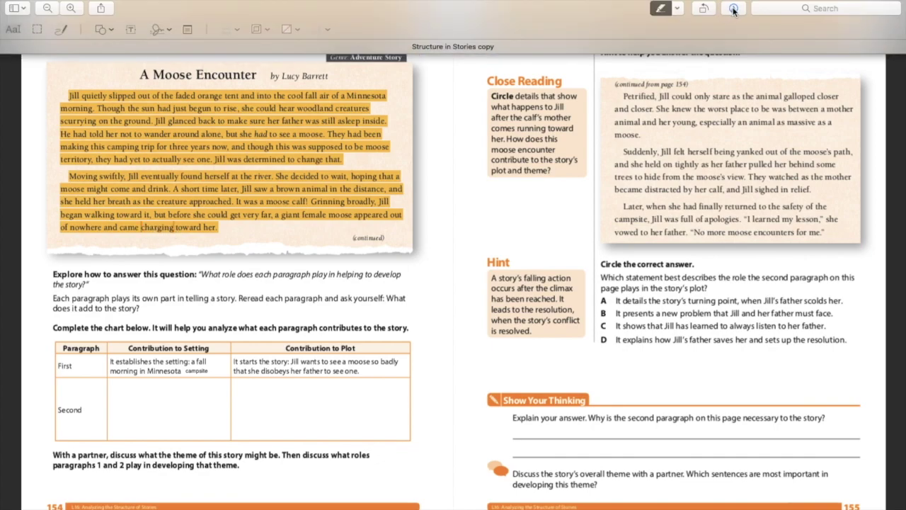
{"action": "left_click", "coordinate": [679, 10]}
{"action": "left_click", "coordinate": [693, 51]}
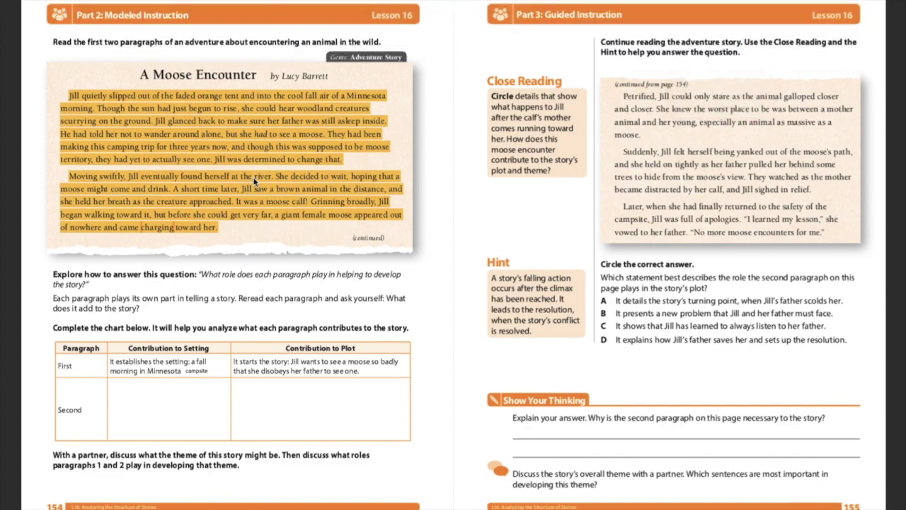
{"action": "left_click_drag", "start_coordinate": [174, 228], "coordinate": [142, 231]}
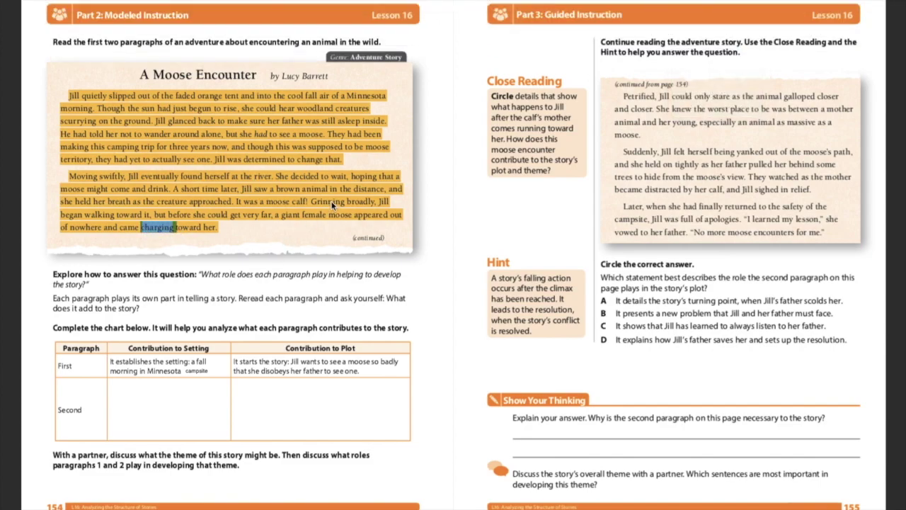
{"action": "left_click_drag", "start_coordinate": [301, 216], "coordinate": [281, 215]}
{"action": "left_click_drag", "start_coordinate": [117, 180], "coordinate": [102, 178]}
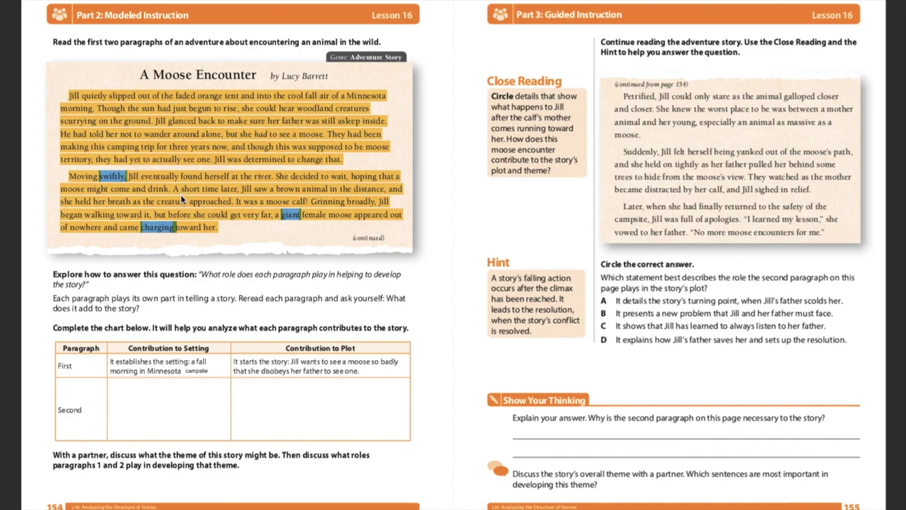
Step: Add the note 'Now Jill is at a river' in the Second row's Setting cell
{"action": "left_click", "coordinate": [128, 383]}
{"action": "type", "text": "Now Jill is at a river"}
{"action": "left_click_drag", "start_coordinate": [138, 388], "coordinate": [135, 403]}
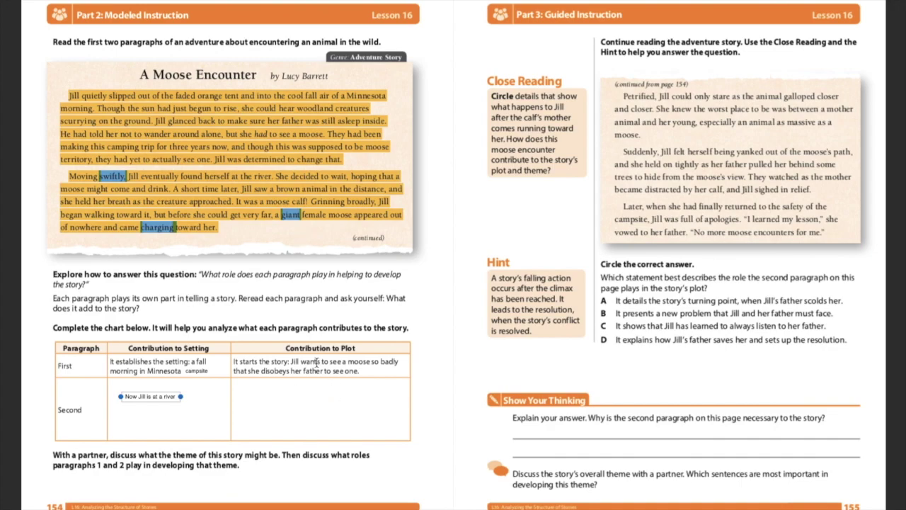
{"action": "left_click", "coordinate": [242, 397]}
Step: Add a Second-row plot note: Jill gets to see a moose, but a female moose charges her
{"action": "left_click", "coordinate": [305, 383]}
{"action": "type", "text": "Jill"}
{"action": "type", "text": " wa"}
{"action": "key", "text": "BackSpace"}
{"action": "key", "text": "BackSpace"}
{"action": "type", "text": "gets what she wants"}
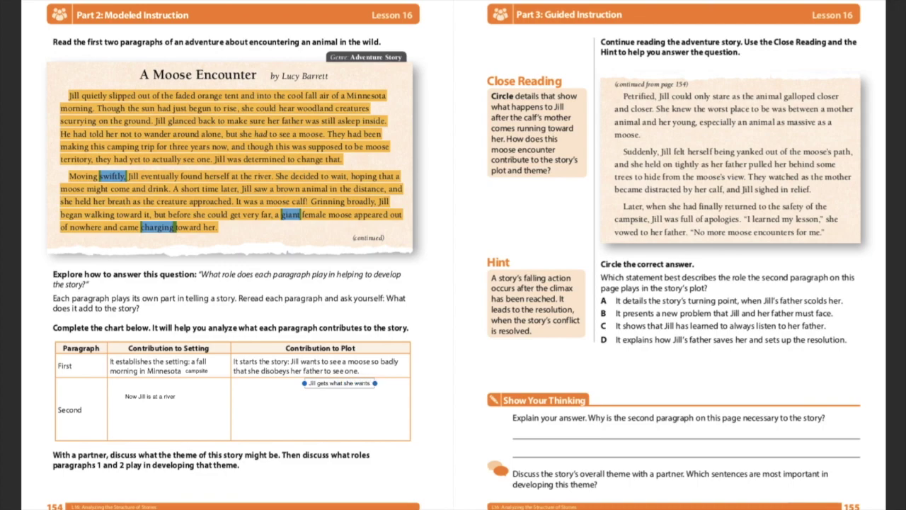
{"action": "type", "text": ", to see a moose!"}
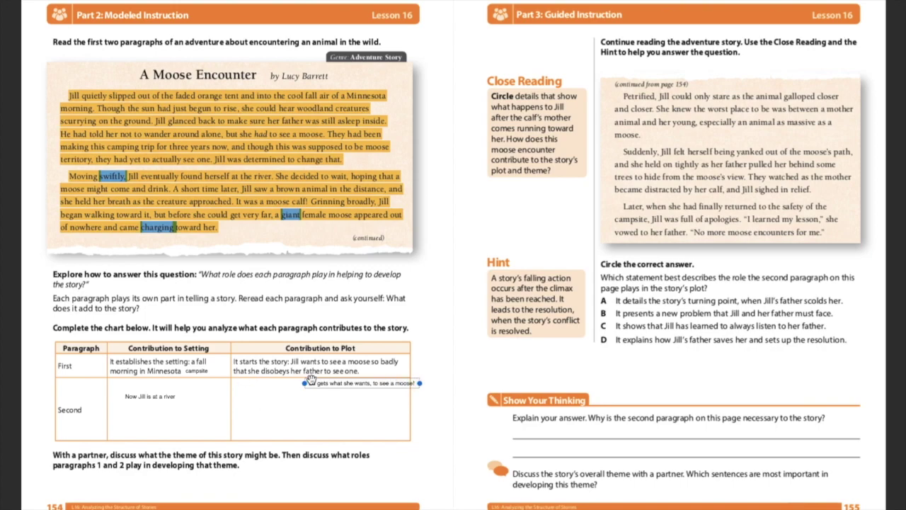
{"action": "left_click_drag", "start_coordinate": [311, 380], "coordinate": [265, 393]}
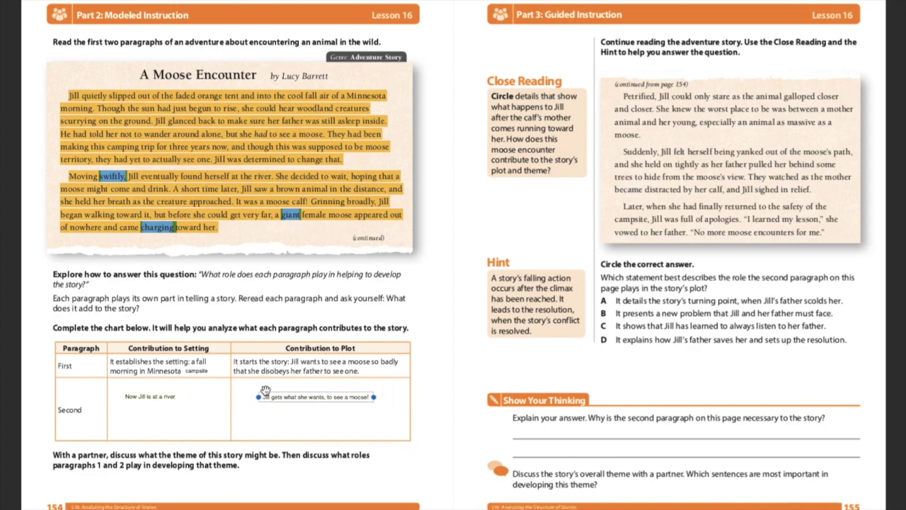
{"action": "left_click_drag", "start_coordinate": [374, 396], "coordinate": [369, 397]}
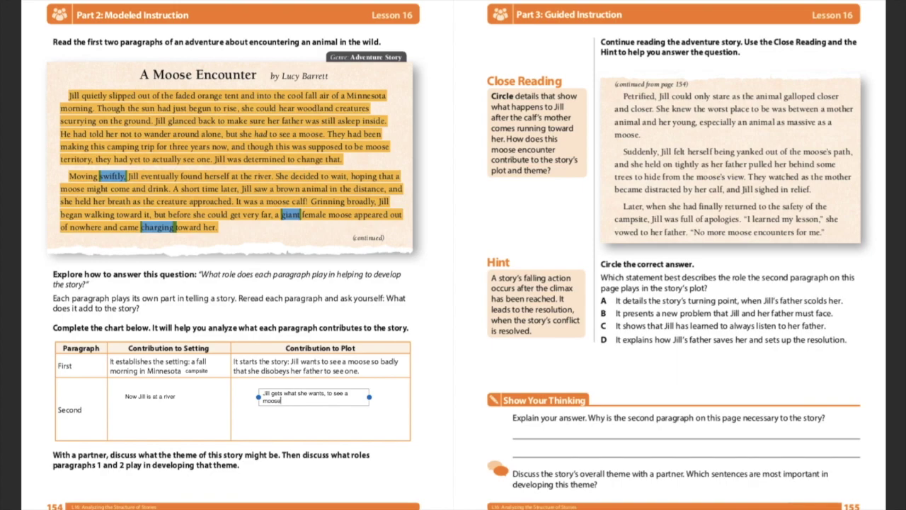
{"action": "type", "text": ", but she also sees a female moose c"}
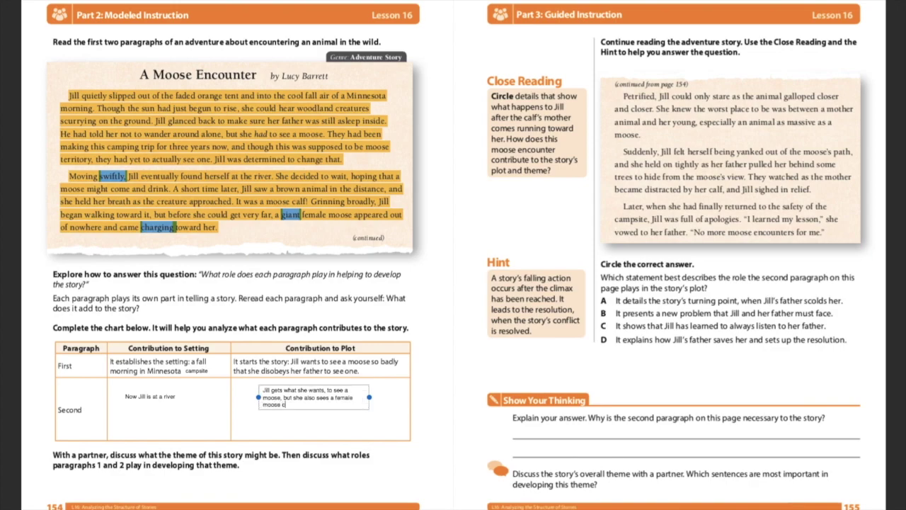
{"action": "type", "text": "haring towards her."}
{"action": "left_click", "coordinate": [397, 443]}
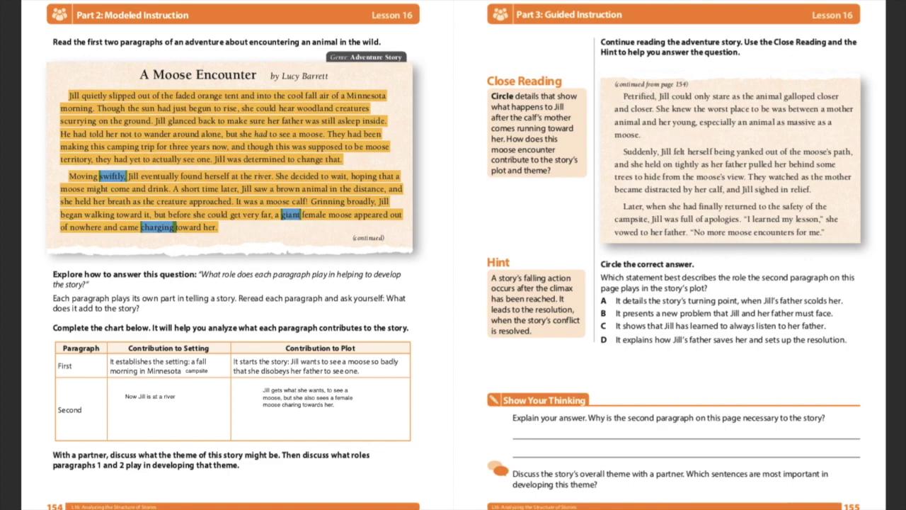
Step: Highlight the 'Petrified' and 'Suddenly, Jill felt herself being yanked' paragraphs on page 155 in yellow
{"action": "left_click_drag", "start_coordinate": [622, 96], "coordinate": [844, 97]}
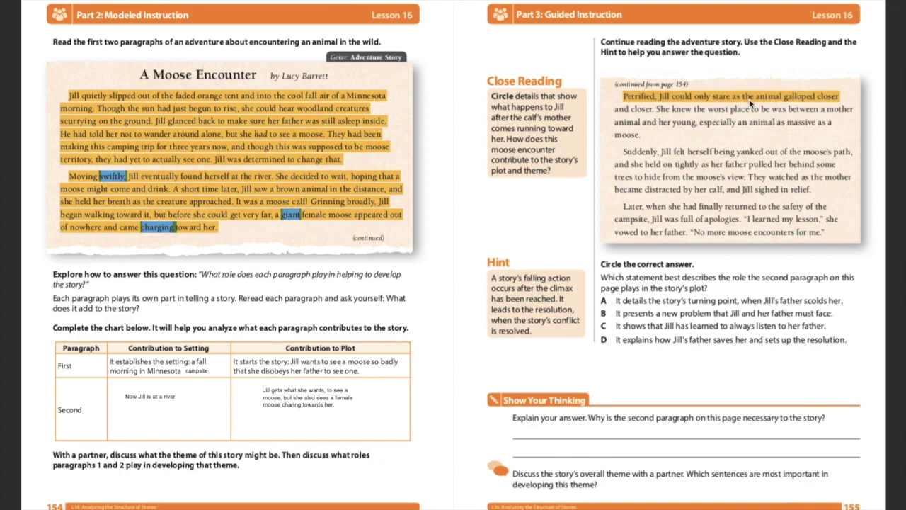
{"action": "left_click_drag", "start_coordinate": [615, 109], "coordinate": [653, 112]}
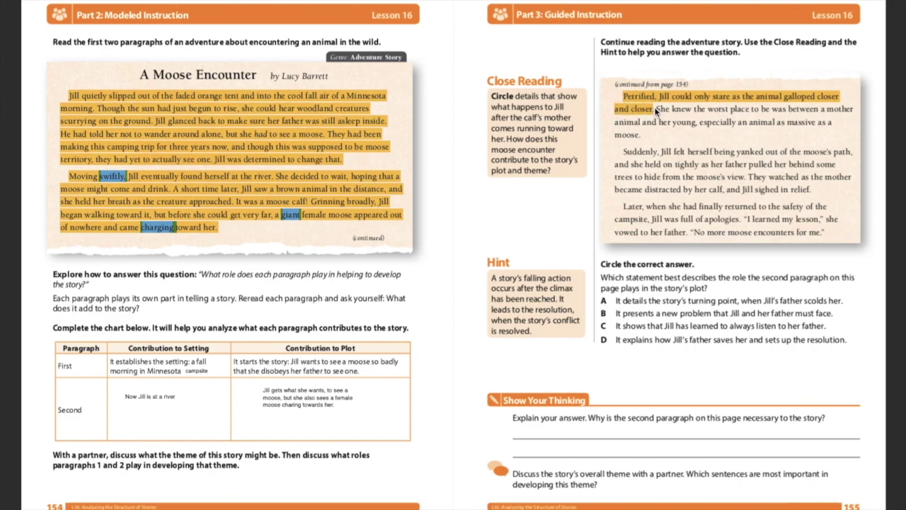
{"action": "left_click_drag", "start_coordinate": [655, 110], "coordinate": [854, 110]}
{"action": "left_click_drag", "start_coordinate": [615, 122], "coordinate": [839, 135]}
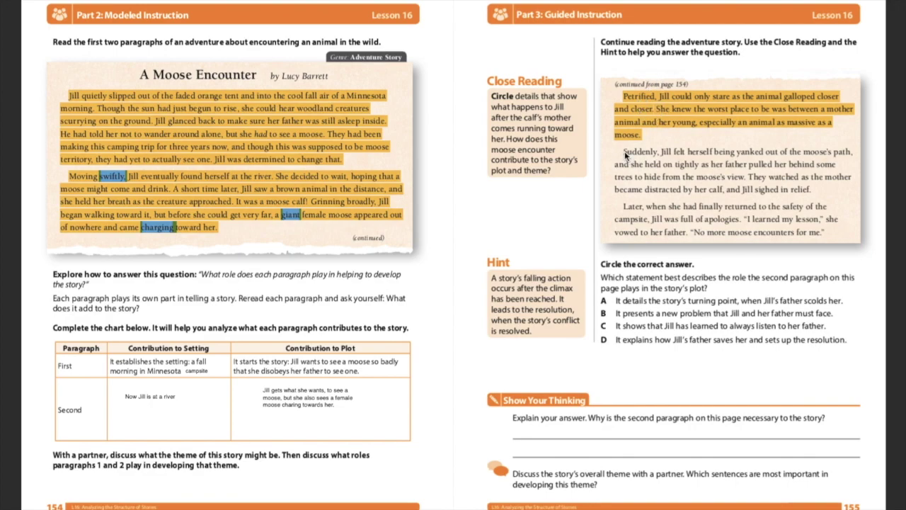
{"action": "left_click_drag", "start_coordinate": [625, 151], "coordinate": [663, 152]}
{"action": "left_click_drag", "start_coordinate": [663, 151], "coordinate": [753, 192]}
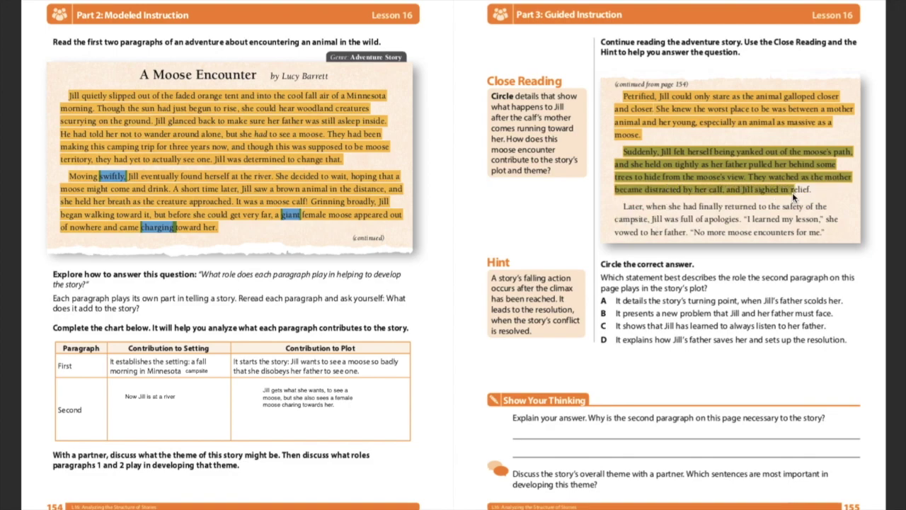
{"action": "left_click_drag", "start_coordinate": [814, 195], "coordinate": [814, 197]}
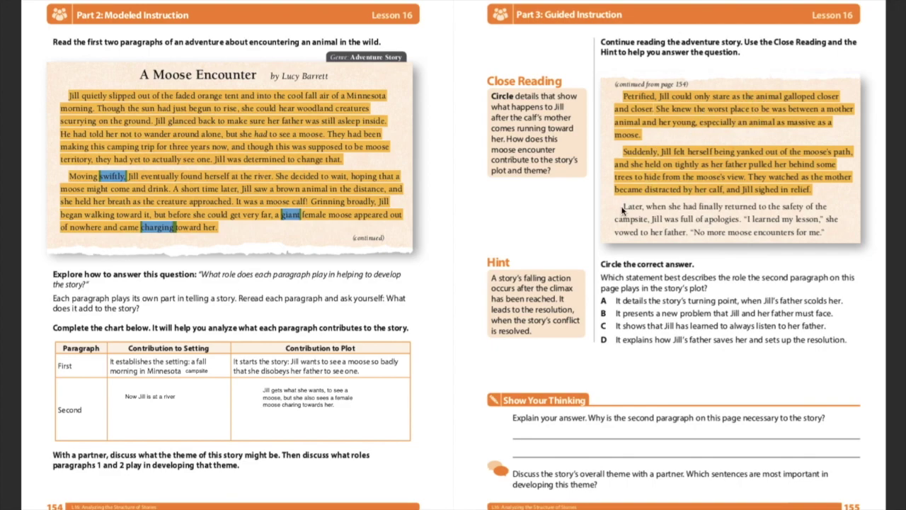
Step: Highlight the 'Later, when she had finally returned' paragraph through 'No more moose encounters for me.'
{"action": "left_click_drag", "start_coordinate": [623, 207], "coordinate": [742, 220]}
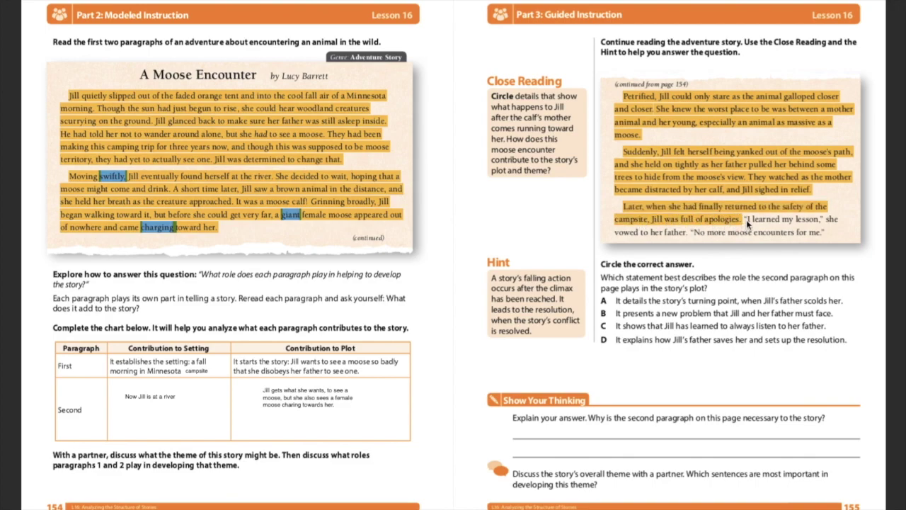
{"action": "left_click_drag", "start_coordinate": [744, 220], "coordinate": [823, 221]}
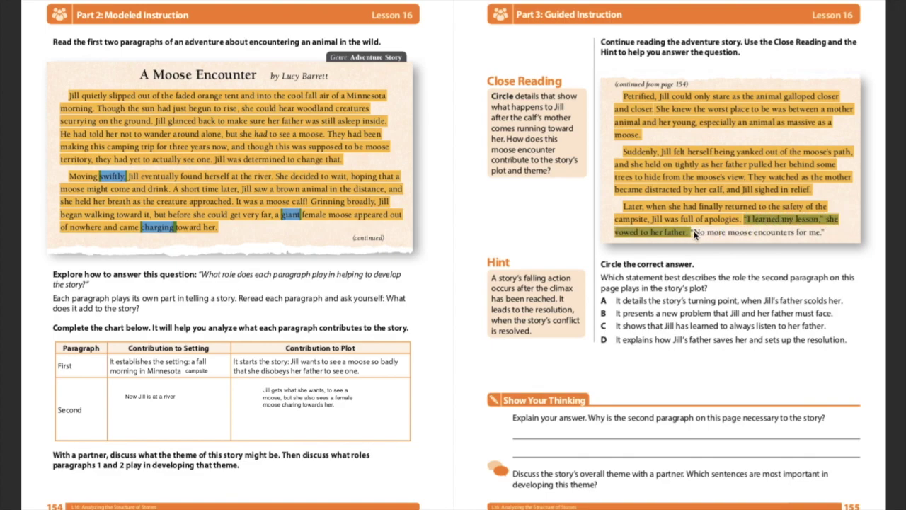
{"action": "left_click", "coordinate": [735, 239]}
{"action": "left_click_drag", "start_coordinate": [752, 236], "coordinate": [802, 239]}
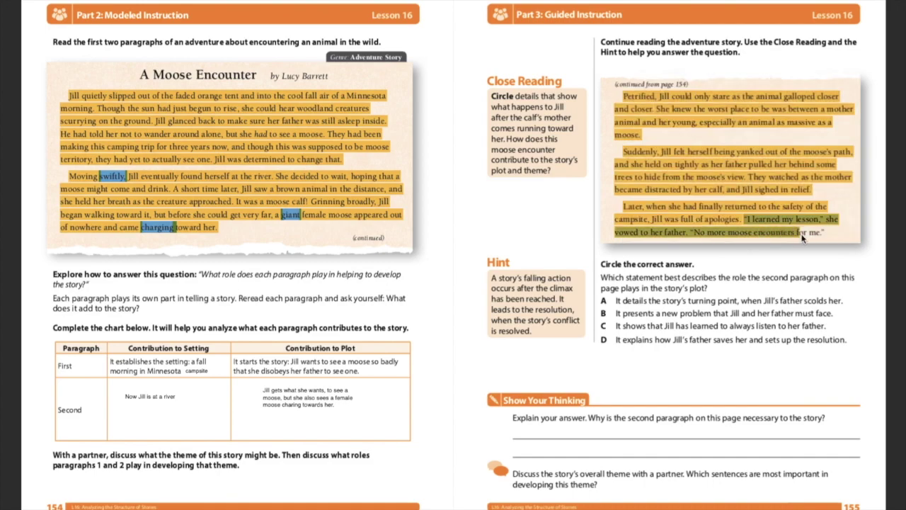
{"action": "left_click", "coordinate": [836, 240]}
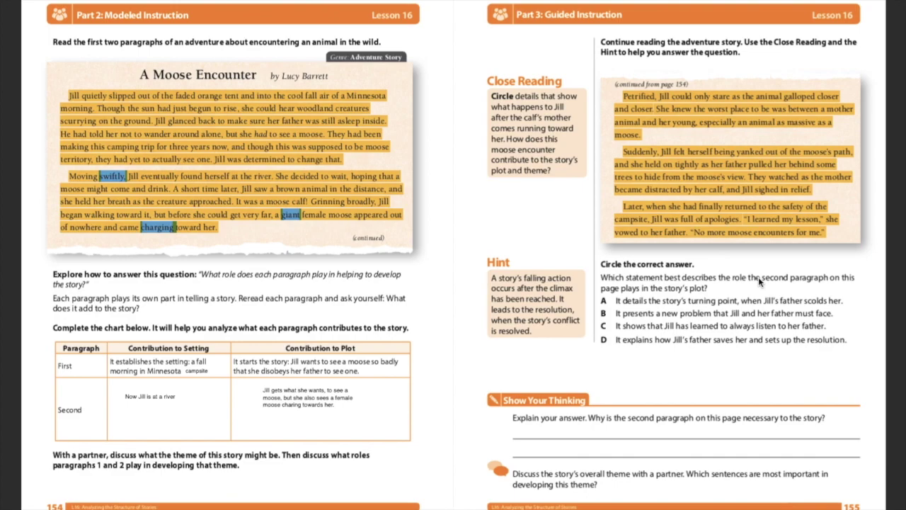
Step: Mark the question's phrases 'second paragraph' and 'story's plot' with green highlight
{"action": "left_click_drag", "start_coordinate": [762, 281], "coordinate": [830, 281]}
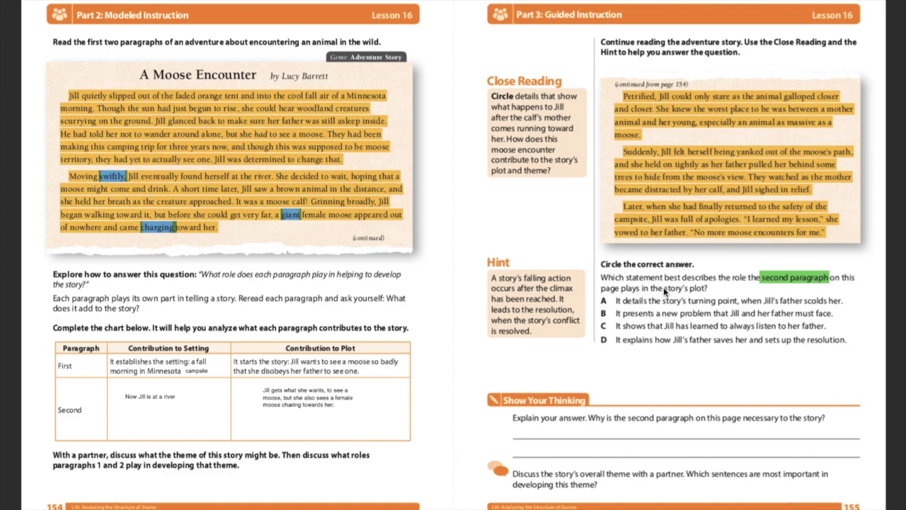
{"action": "left_click_drag", "start_coordinate": [664, 289], "coordinate": [707, 289]}
Step: Draw a red circle around answer D and a red curved arrow beside the final paragraph
{"action": "mouse_move", "coordinate": [79, 33]}
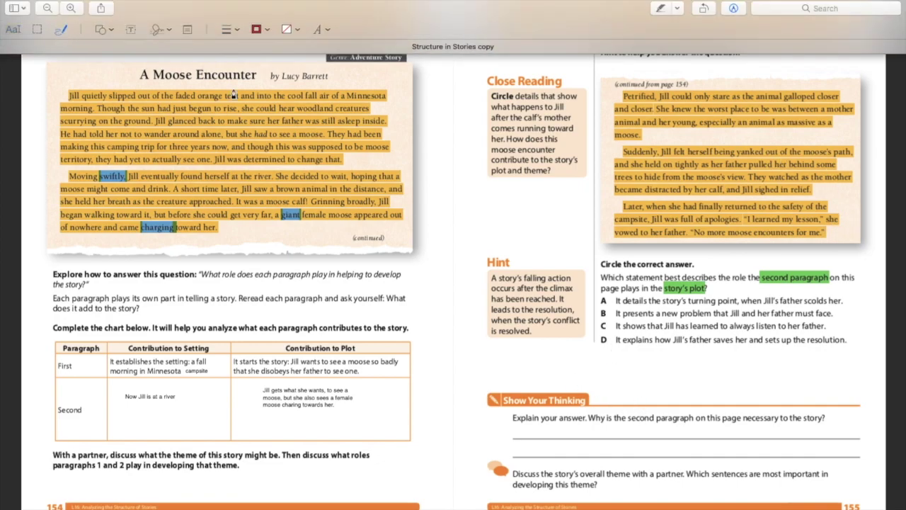
{"action": "mouse_move", "coordinate": [609, 330]}
{"action": "left_mouse_down"}
{"action": "mouse_move", "coordinate": [601, 348]}
{"action": "mouse_move", "coordinate": [614, 350]}
{"action": "mouse_move", "coordinate": [607, 338]}
{"action": "left_mouse_up"}
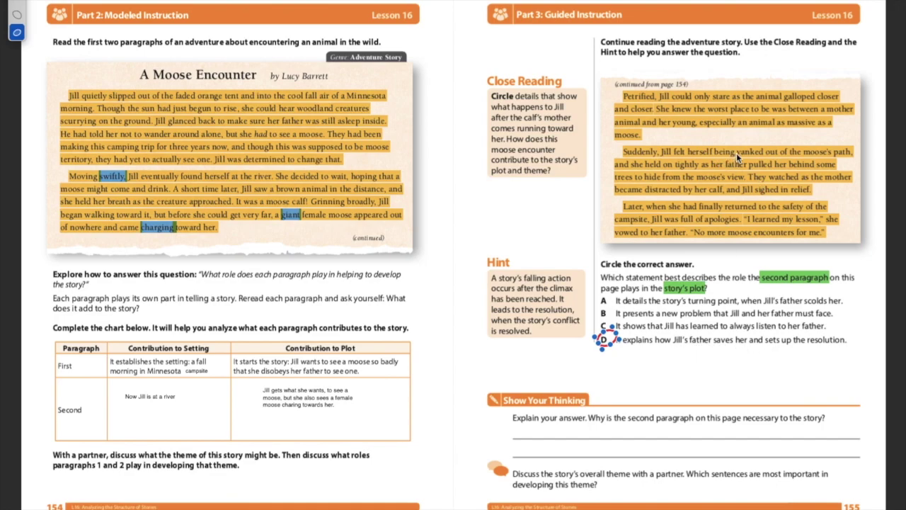
{"action": "left_click_drag", "start_coordinate": [736, 153], "coordinate": [764, 158]}
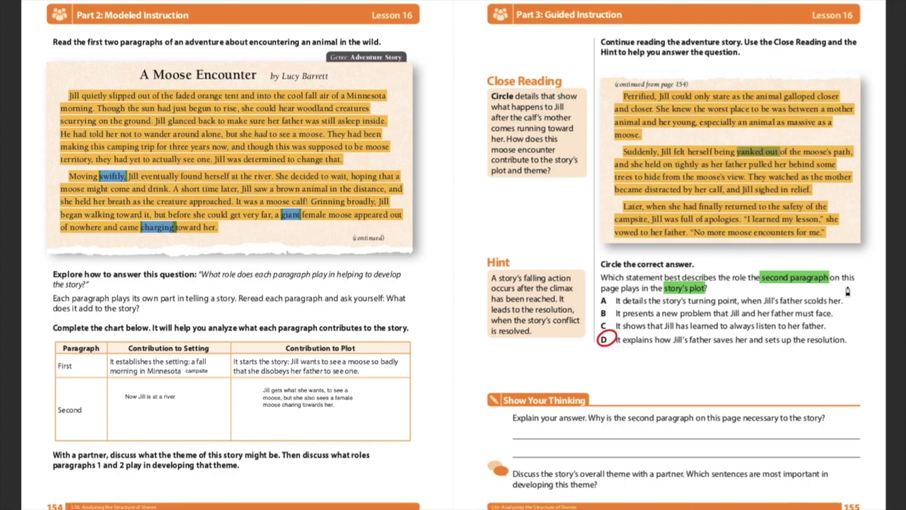
{"action": "left_click_drag", "start_coordinate": [857, 181], "coordinate": [854, 223]}
{"action": "mouse_move", "coordinate": [848, 207]}
{"action": "left_mouse_down"}
{"action": "mouse_move", "coordinate": [848, 225]}
{"action": "mouse_move", "coordinate": [873, 231]}
{"action": "left_mouse_up"}
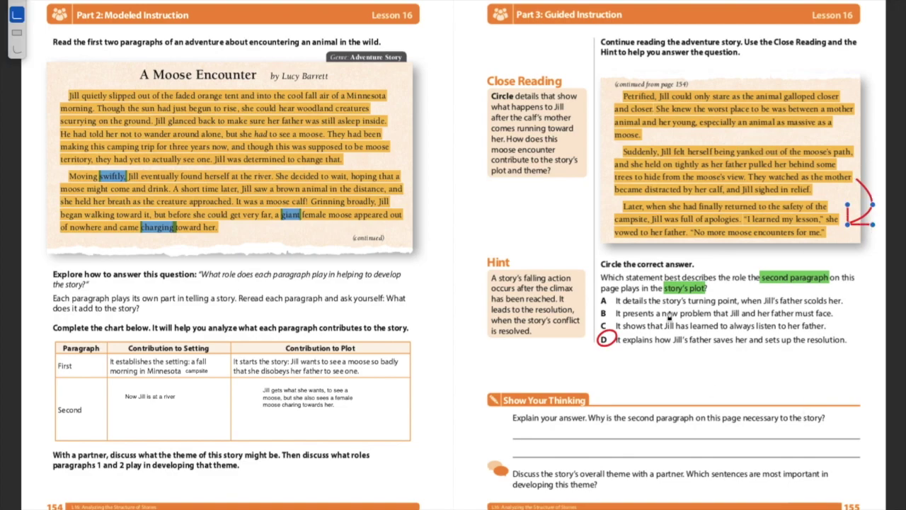
{"action": "left_click", "coordinate": [509, 383]}
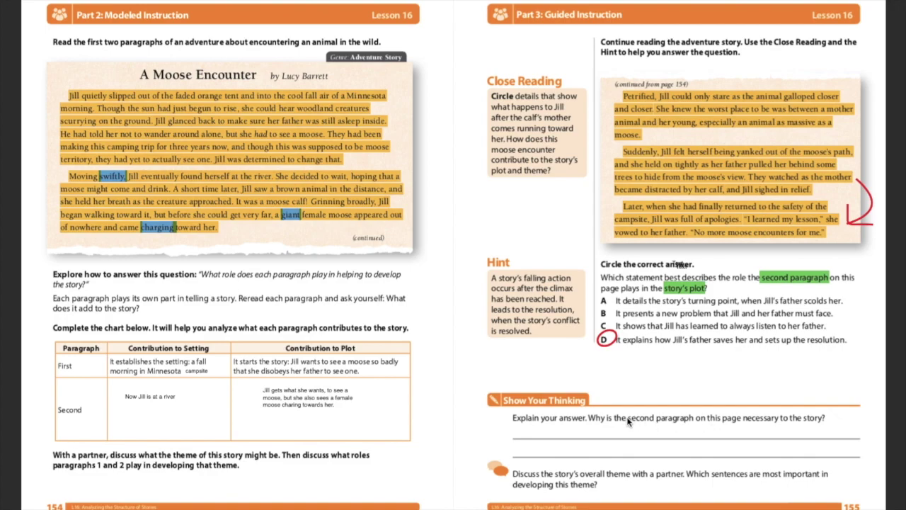
Step: Highlight 'second paragraph' and 'necessary to the story?' in the Explain prompt
{"action": "left_click_drag", "start_coordinate": [632, 419], "coordinate": [692, 419]}
{"action": "left_click_drag", "start_coordinate": [747, 421], "coordinate": [823, 422]}
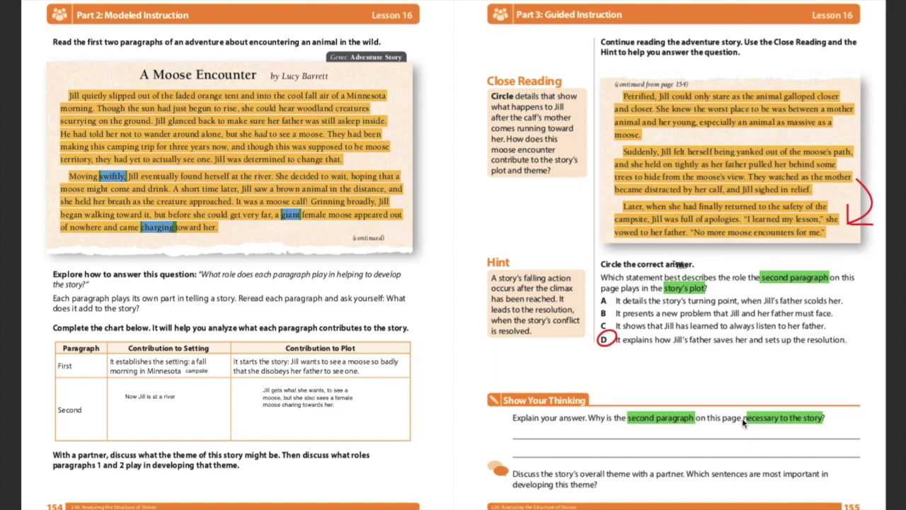
{"action": "left_click_drag", "start_coordinate": [742, 417], "coordinate": [827, 417]}
Step: Type the first answer line: 'The second paragraph is necessary to the story because it shows how Jill was saved fr…'
{"action": "left_click", "coordinate": [526, 425]}
{"action": "type", "text": "The second parag"}
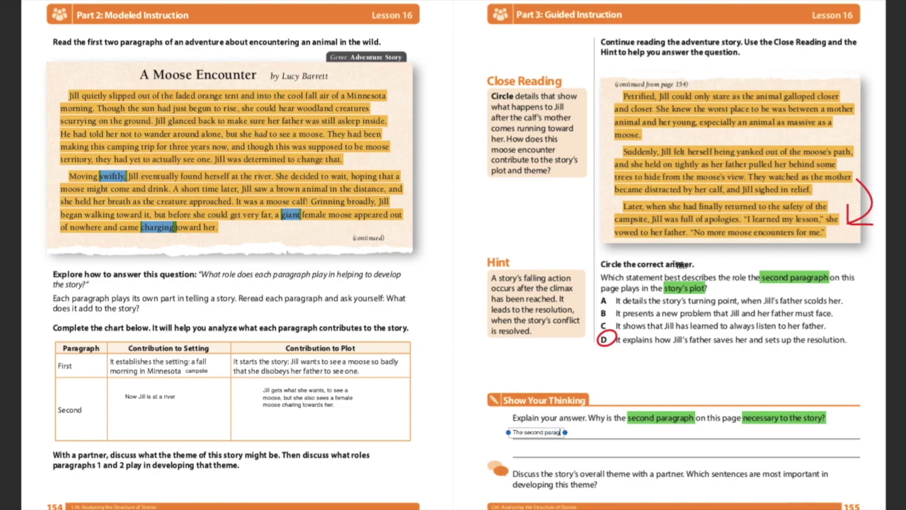
{"action": "type", "text": "raph is necessar"}
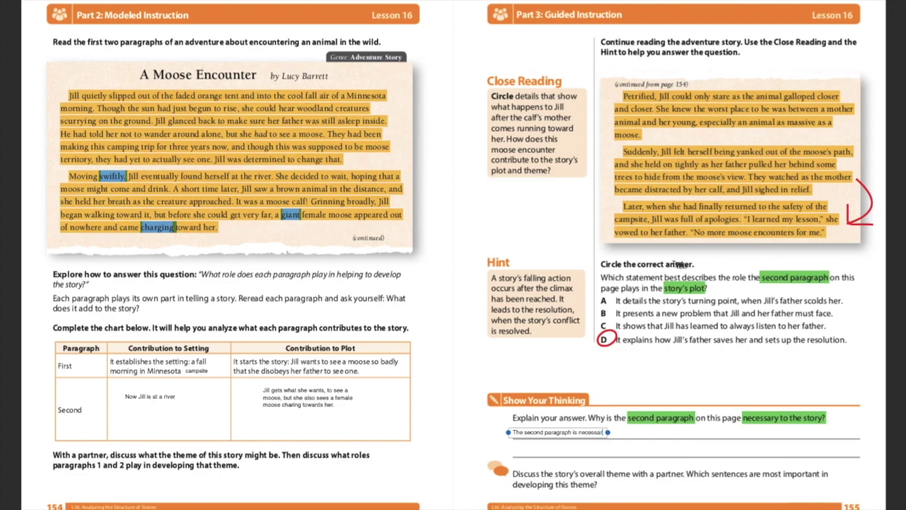
{"action": "type", "text": "y to the story because "}
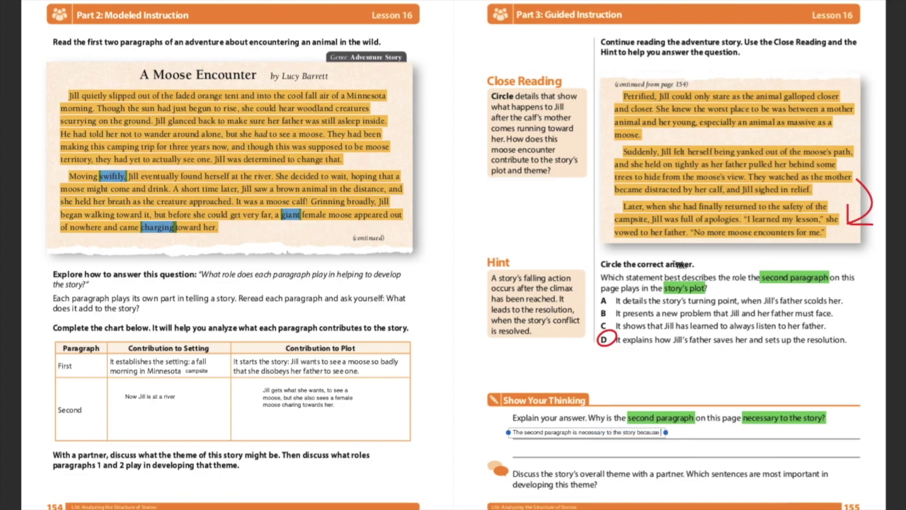
{"action": "type", "text": "it shows how Ji"}
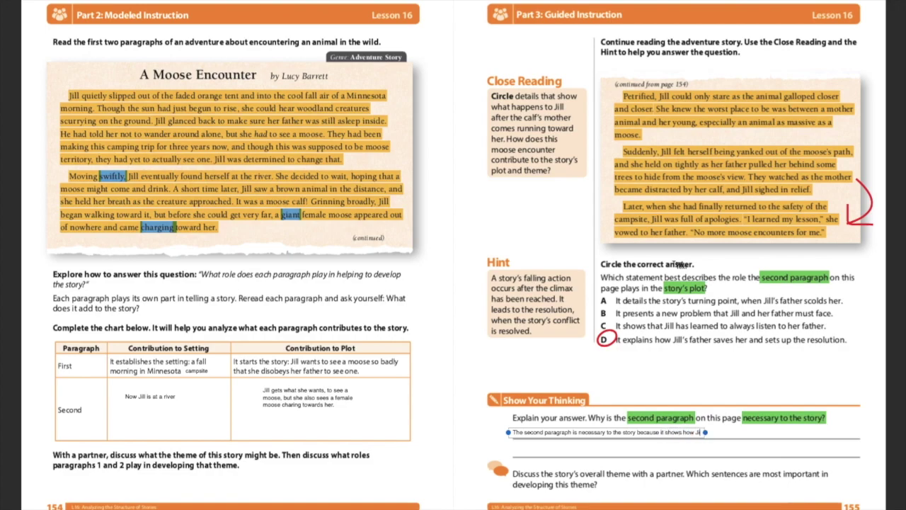
{"action": "type", "text": "ll was saved from the female"}
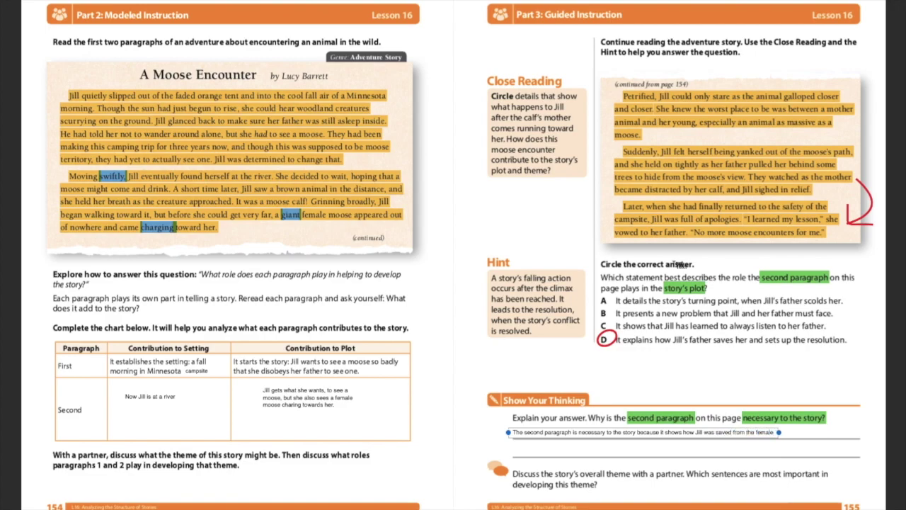
{"action": "type", "text": " moose's path. H"}
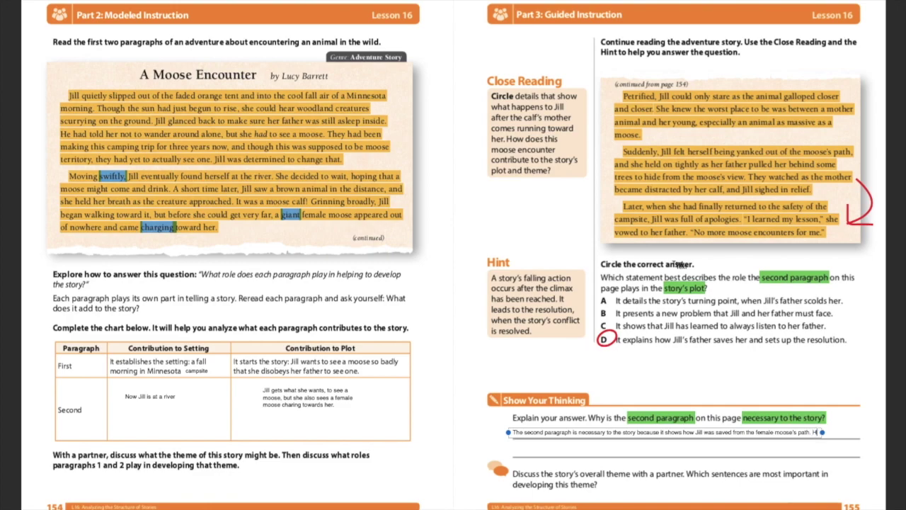
{"action": "type", "text": "er father yanked"}
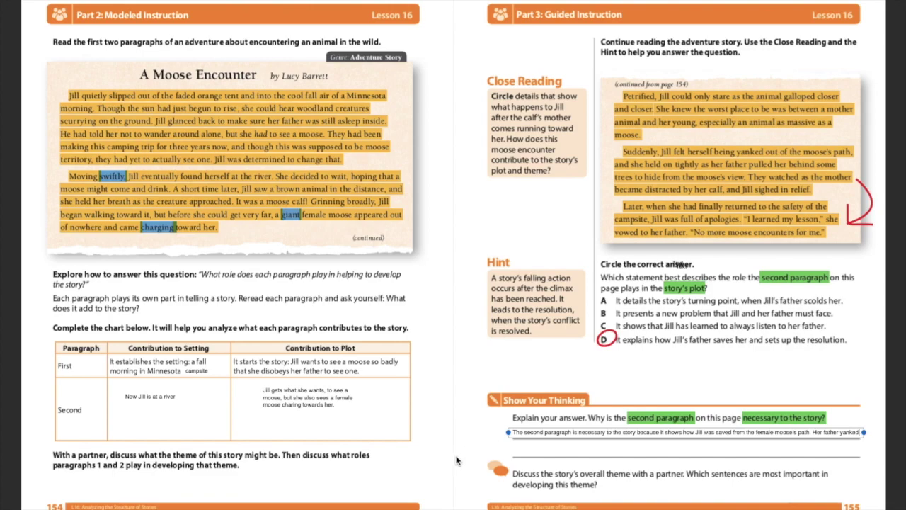
{"action": "left_click", "coordinate": [514, 451]}
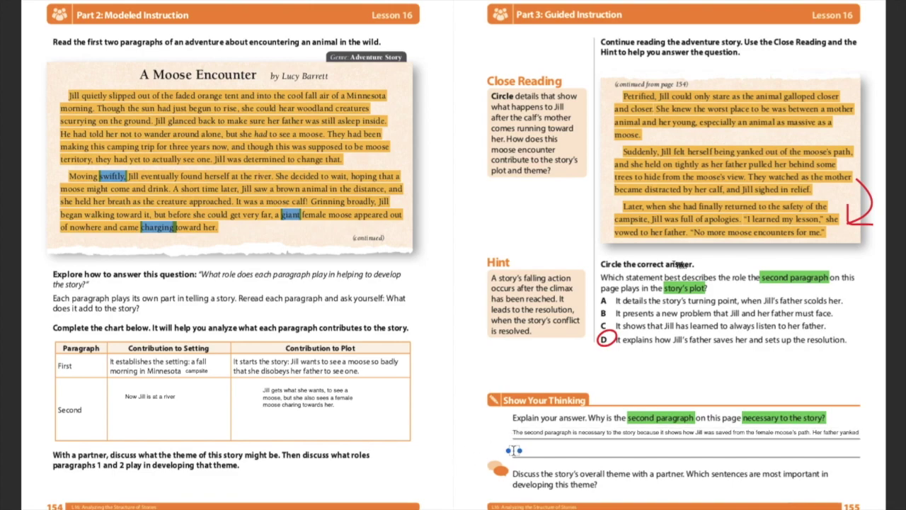
Step: Type the second line: 'her from harms way, and this eventually led Jill to learn her lesson as a resolution.'
{"action": "type", "text": "her from harms way, and "}
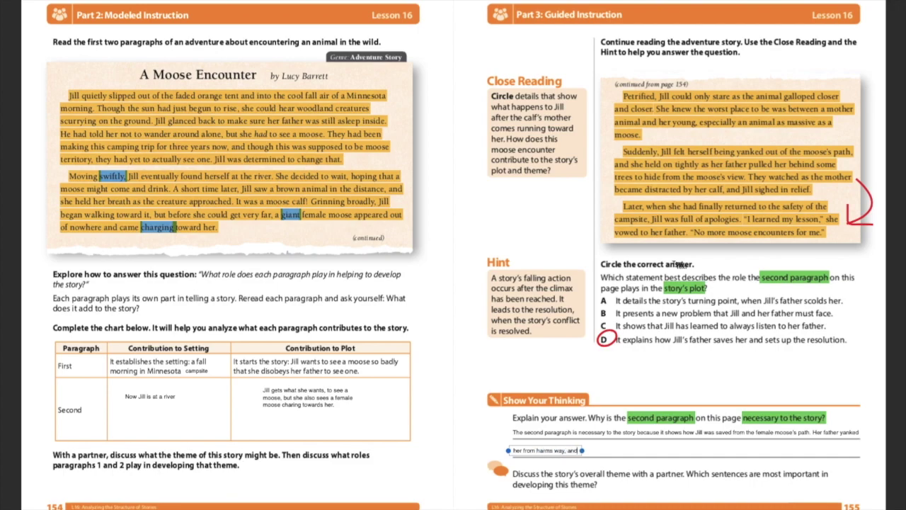
{"action": "type", "text": "this eventually led Jill to"}
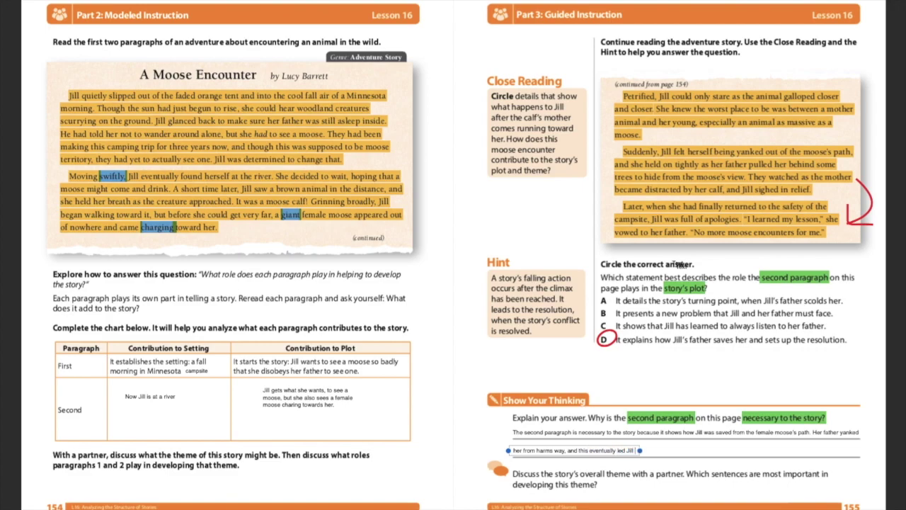
{"action": "type", "text": " learn her lesson as"}
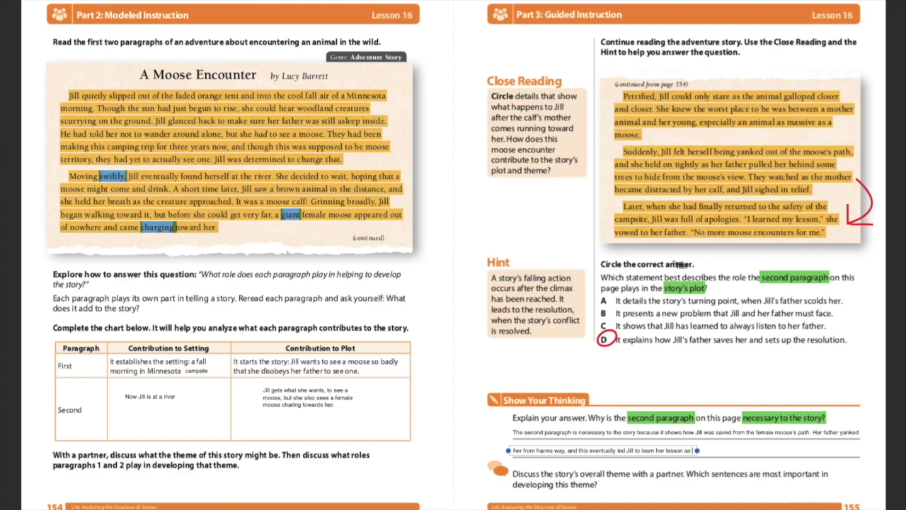
{"action": "type", "text": " a resolution."}
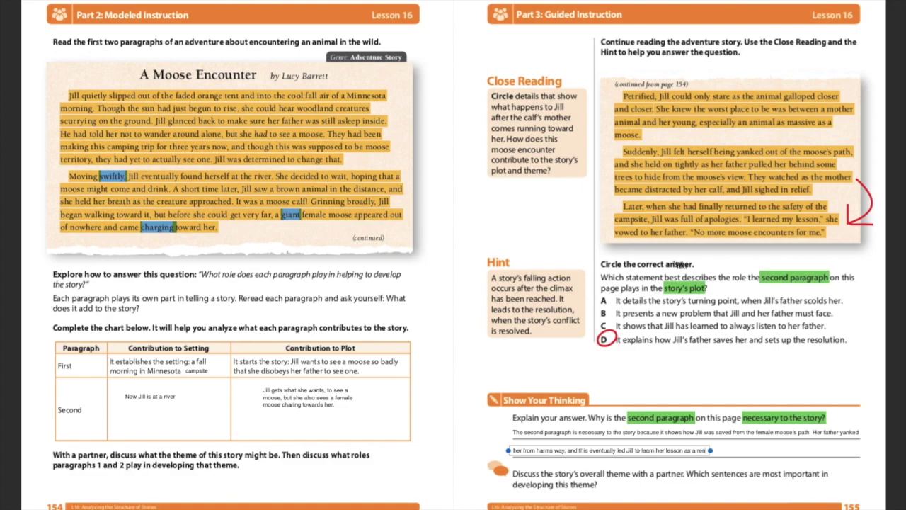